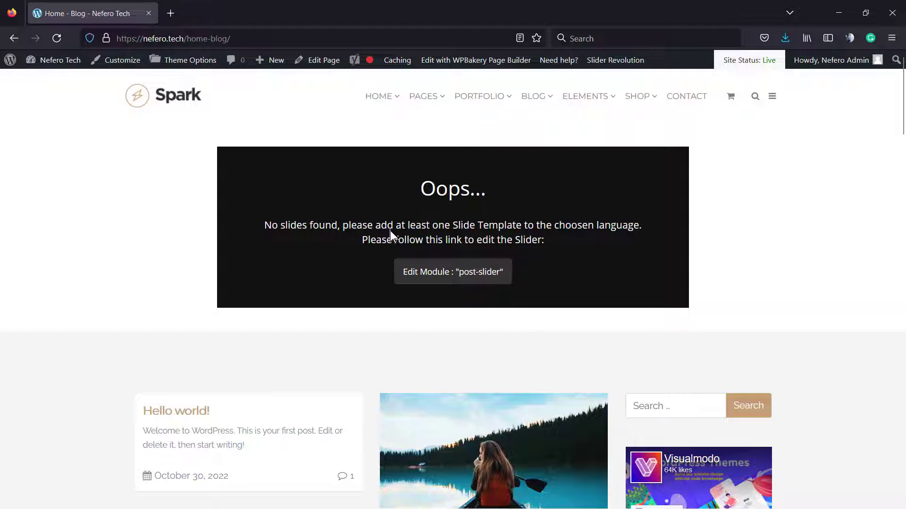
- Scroll the Home – Blog page to inspect the 'No slides found' slider error
{"action": "scroll", "coordinate": [388, 230], "scroll_direction": "down", "scroll_amount": 3}
{"action": "scroll", "coordinate": [380, 237], "scroll_direction": "up", "scroll_amount": 3}
- Open the WordPress admin Dashboard in a new tab
{"action": "right_click", "coordinate": [54, 76]}
{"action": "left_click", "coordinate": [84, 84]}
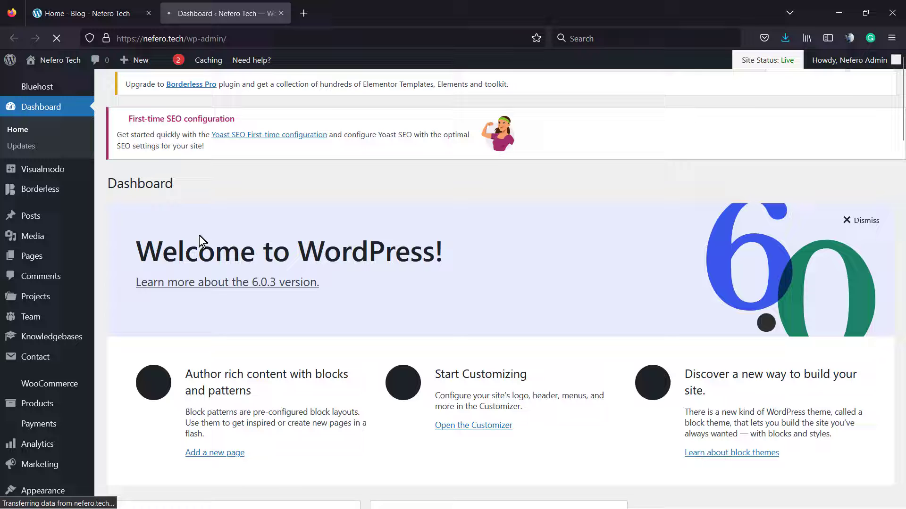
{"action": "scroll", "coordinate": [96, 257], "scroll_direction": "down", "scroll_amount": 4}
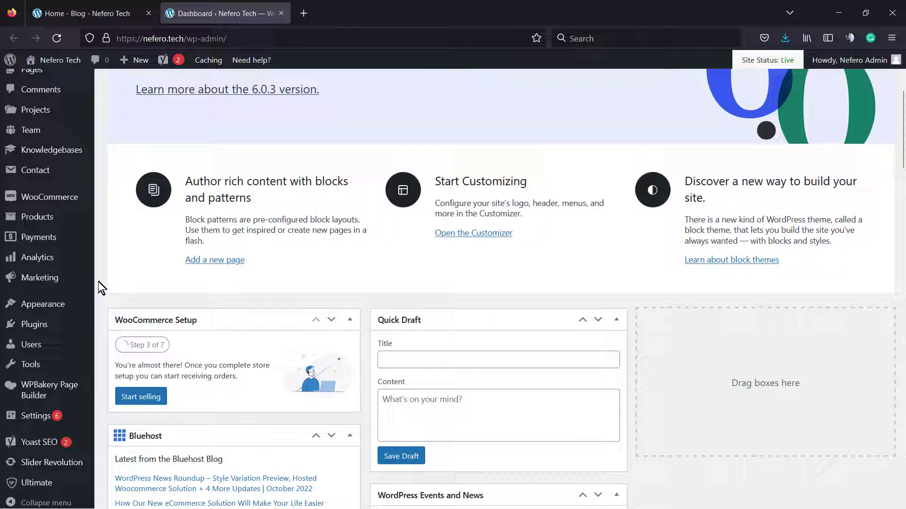
- Go to Slider Revolution from the admin sidebar and view its modules page
{"action": "scroll", "coordinate": [28, 359], "scroll_direction": "down", "scroll_amount": 3}
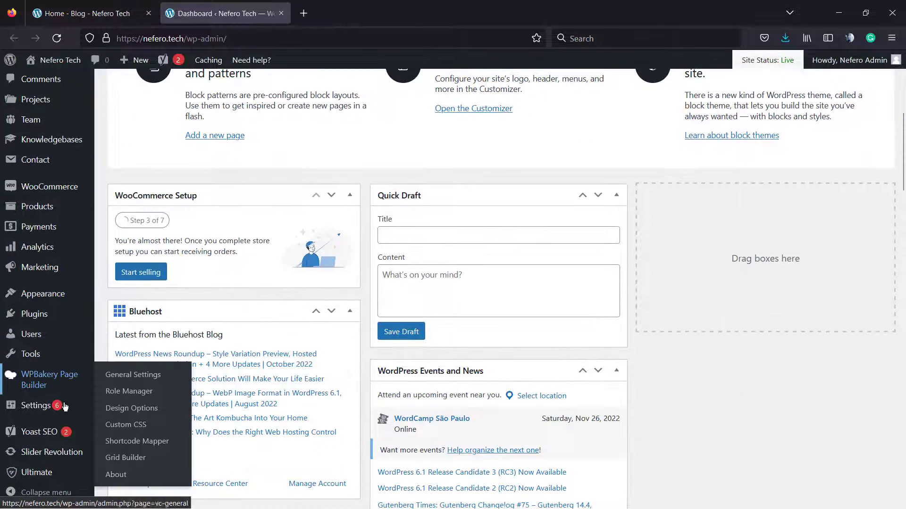
{"action": "left_click", "coordinate": [37, 453]}
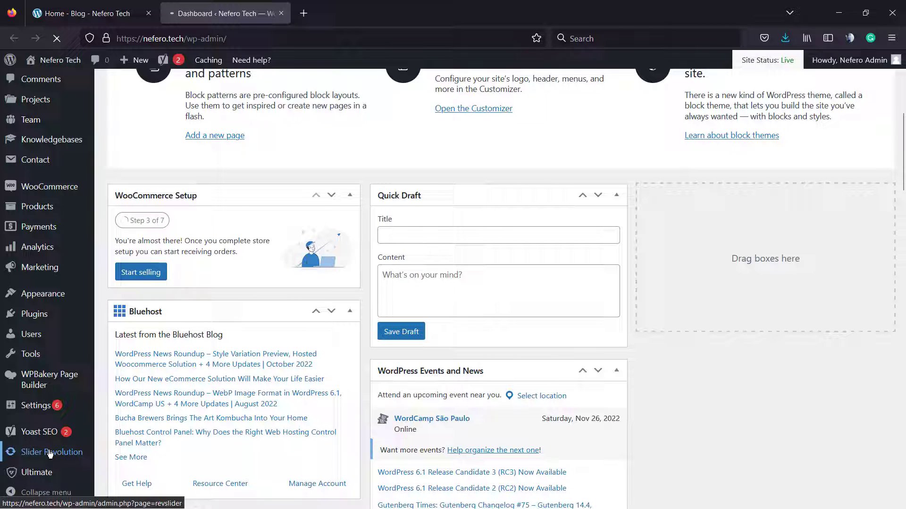
{"action": "left_click", "coordinate": [90, 13]}
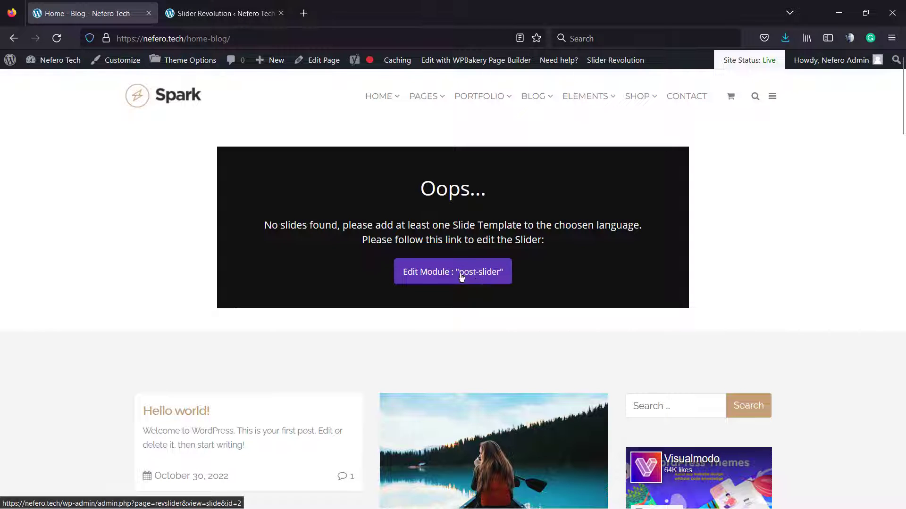
{"action": "left_click", "coordinate": [222, 13]}
- Open the Post Slider module in the Slider Revolution editor and switch to that tab
{"action": "scroll", "coordinate": [306, 264], "scroll_direction": "down", "scroll_amount": 5}
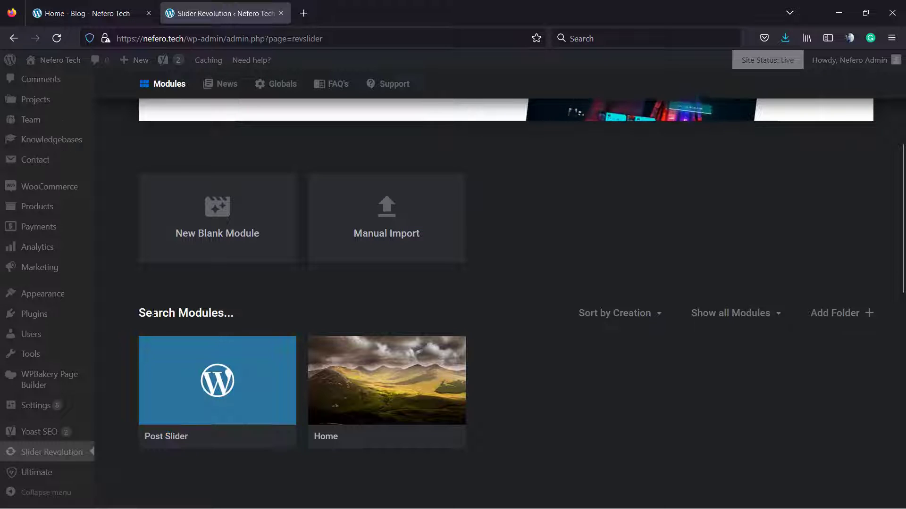
{"action": "left_click", "coordinate": [190, 314]}
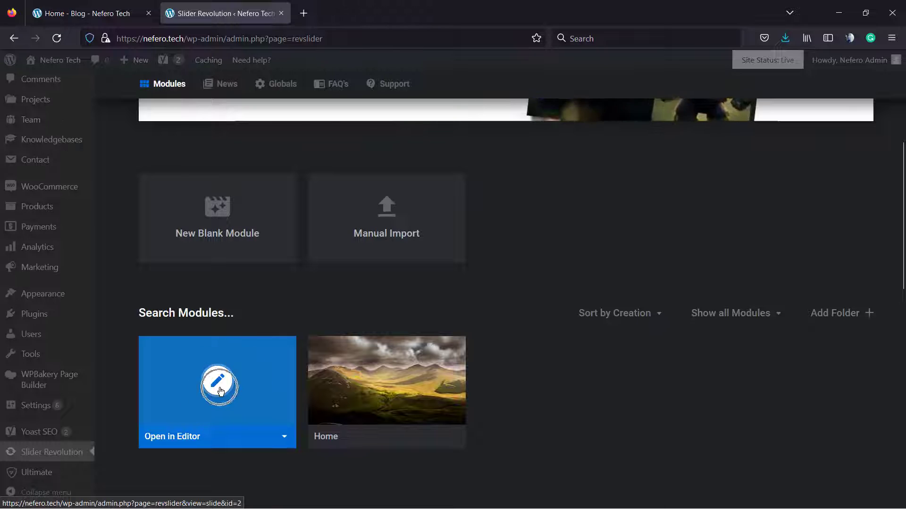
{"action": "left_click", "coordinate": [216, 389]}
{"action": "left_click", "coordinate": [83, 13]}
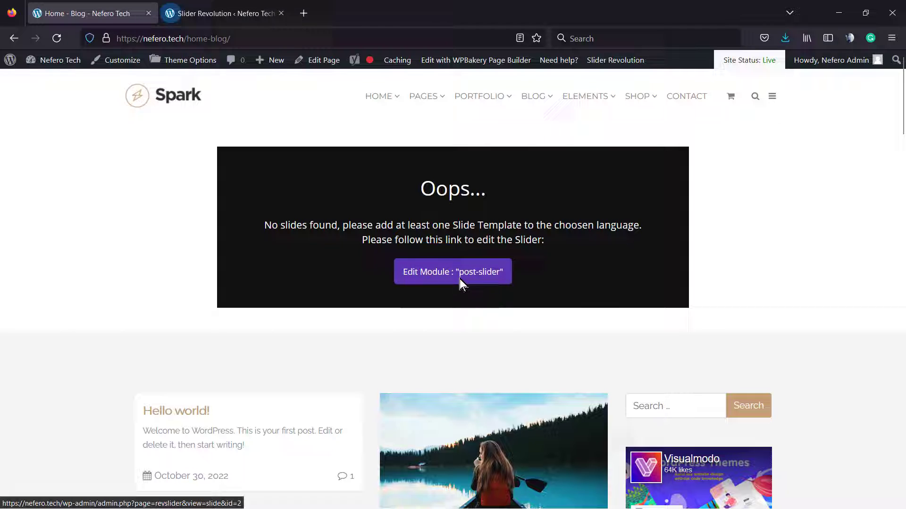
{"action": "mouse_move", "coordinate": [616, 61]}
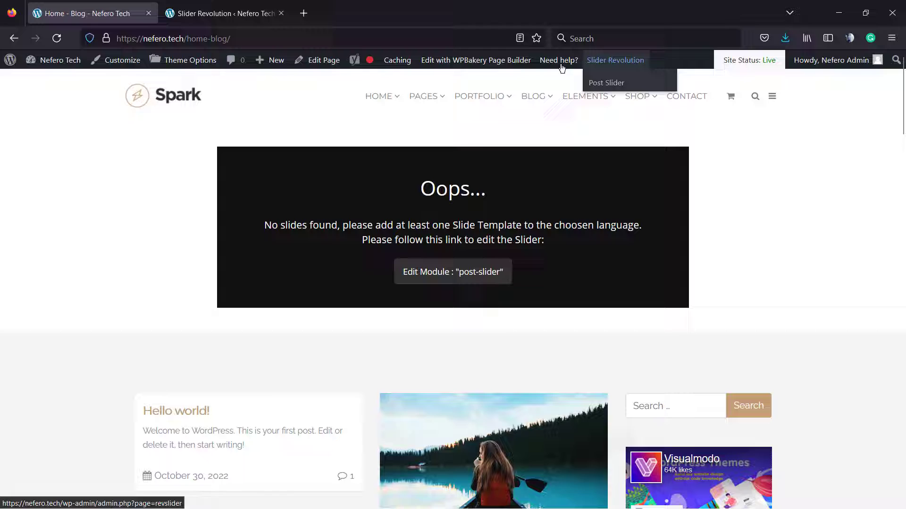
{"action": "left_click", "coordinate": [217, 6]}
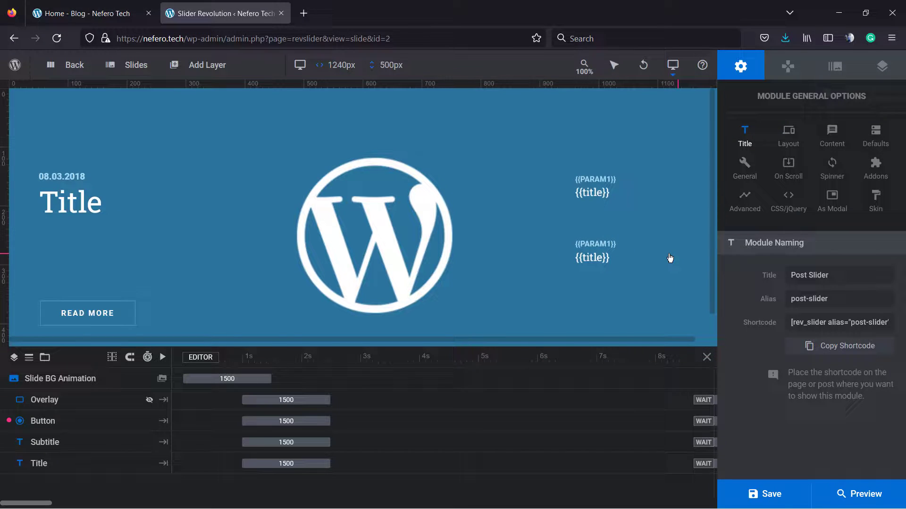
{"action": "scroll", "coordinate": [546, 241], "scroll_direction": "down", "scroll_amount": 1}
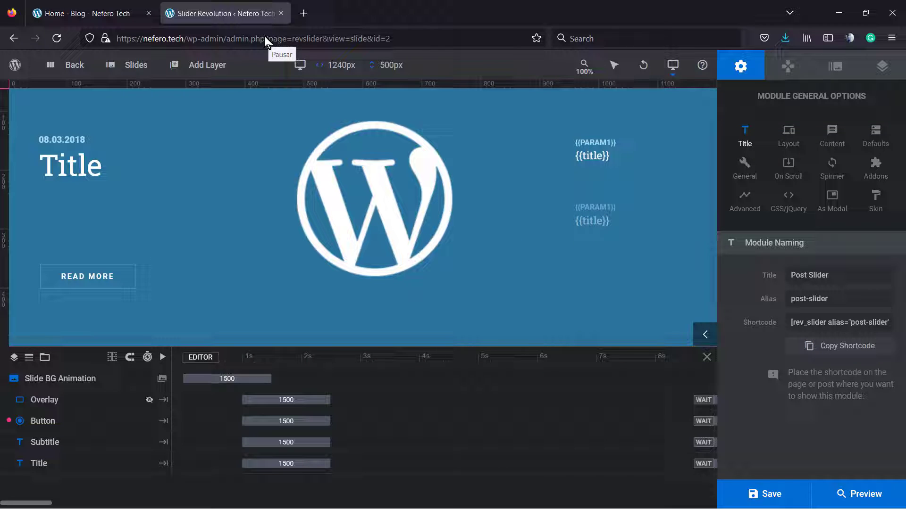
{"action": "key", "text": "ctrl+plus"}
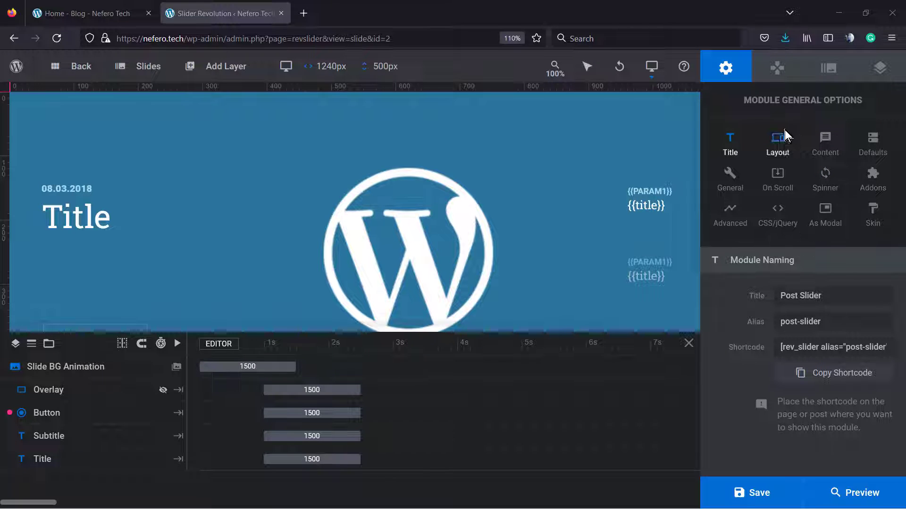
- Set Post Slider's content source to the PageBuilder category (11 items) and save the module
{"action": "left_click", "coordinate": [724, 67]}
{"action": "left_click", "coordinate": [824, 151]}
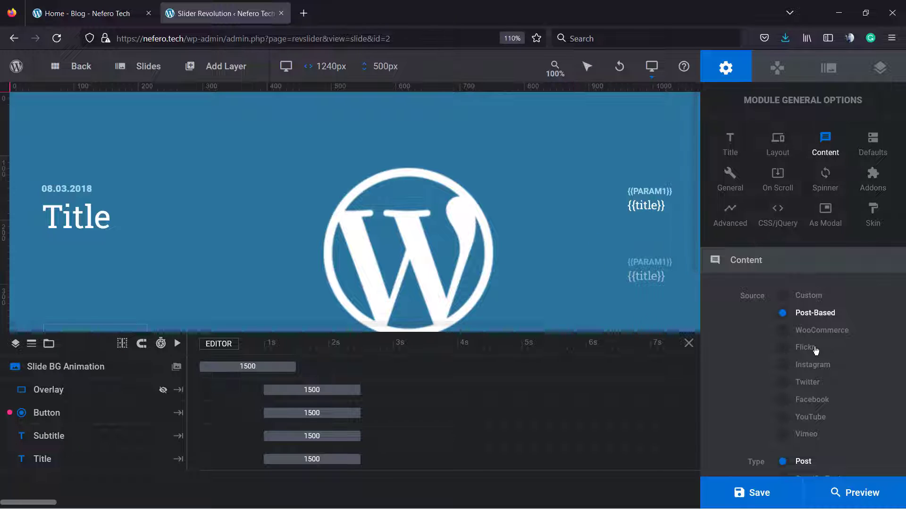
{"action": "scroll", "coordinate": [809, 348], "scroll_direction": "down", "scroll_amount": 4}
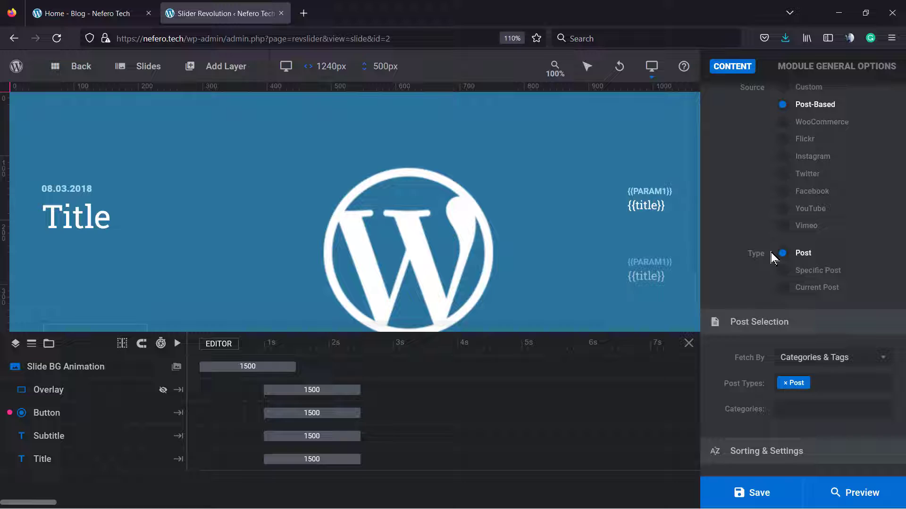
{"action": "scroll", "coordinate": [770, 253], "scroll_direction": "down", "scroll_amount": 2}
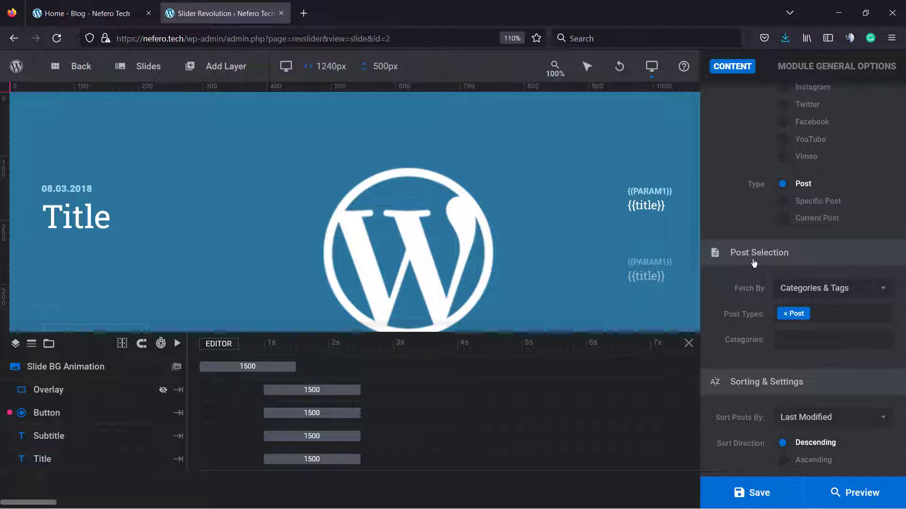
{"action": "left_click", "coordinate": [814, 338]}
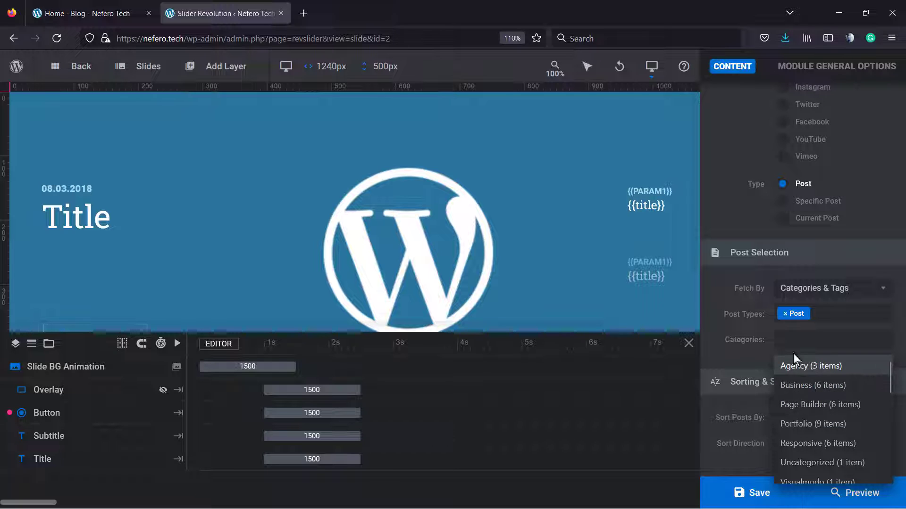
{"action": "scroll", "coordinate": [823, 435], "scroll_direction": "down", "scroll_amount": 5}
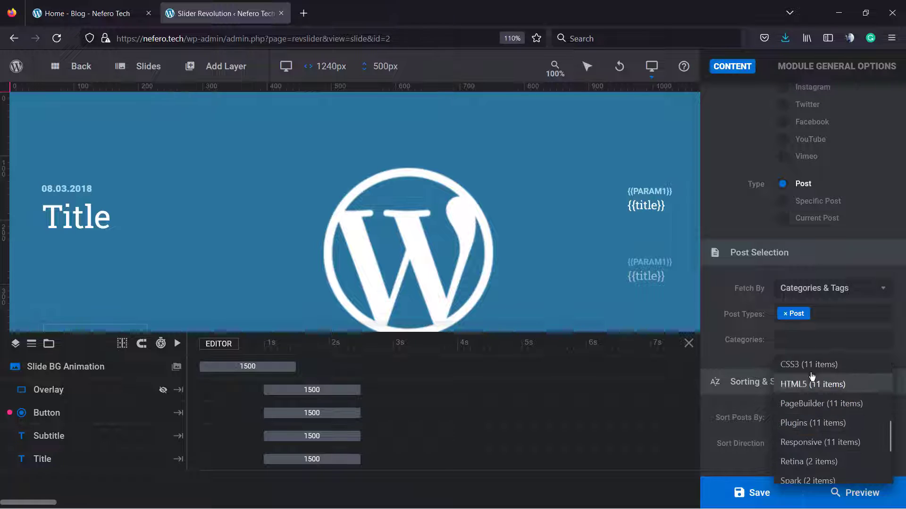
{"action": "left_click", "coordinate": [808, 404]}
{"action": "scroll", "coordinate": [804, 373], "scroll_direction": "down", "scroll_amount": 2}
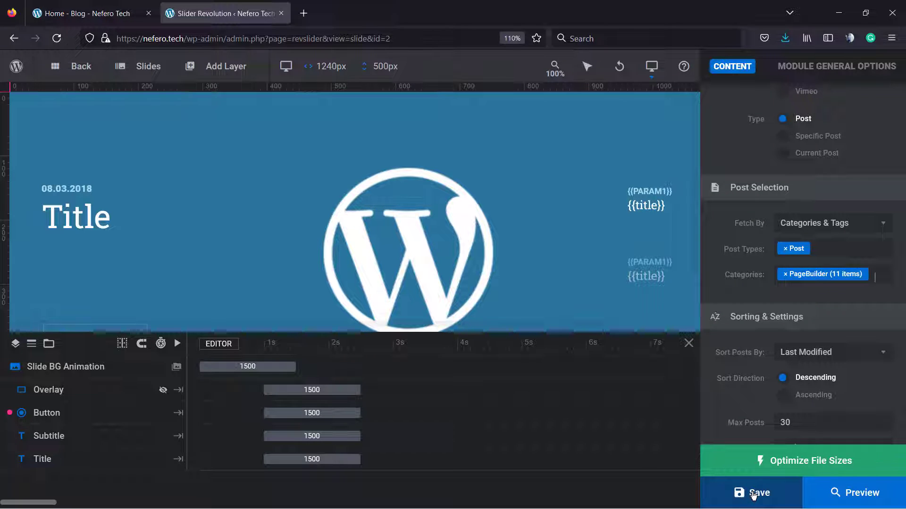
{"action": "left_click", "coordinate": [753, 495]}
{"action": "left_click", "coordinate": [98, 6]}
- Open Home – Blog from the HOME menu in a new tab
{"action": "mouse_move", "coordinate": [381, 107]}
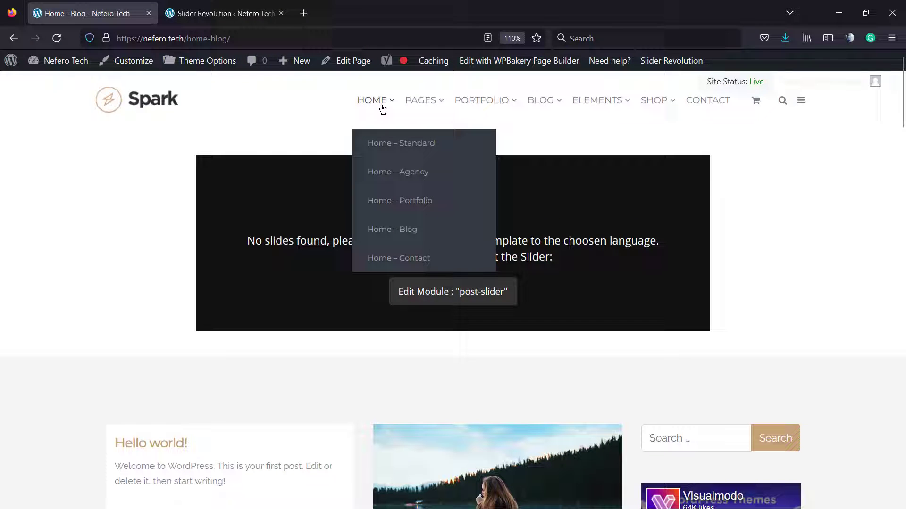
{"action": "right_click", "coordinate": [390, 237]}
{"action": "left_click", "coordinate": [415, 246]}
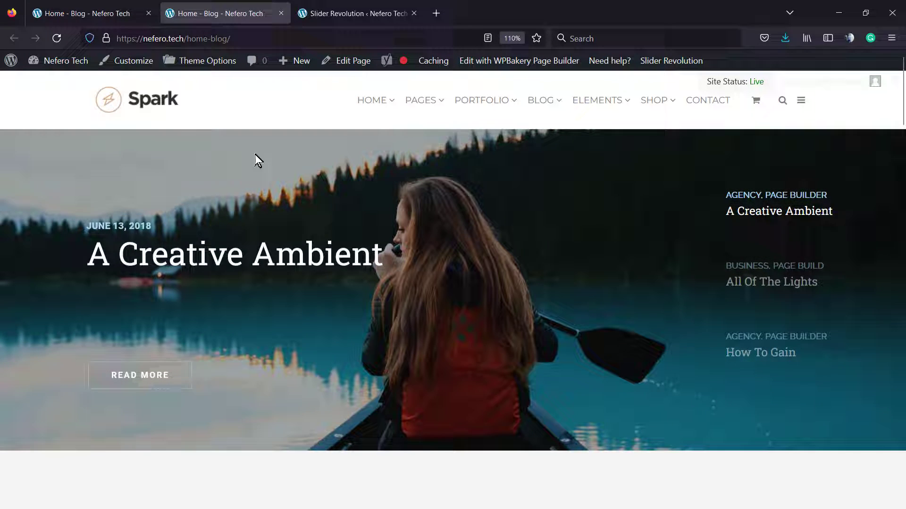
- Compare the new tab's working Post Slider against the old tab's 'No slides found' error
{"action": "left_click", "coordinate": [115, 10]}
{"action": "left_click", "coordinate": [250, 6]}
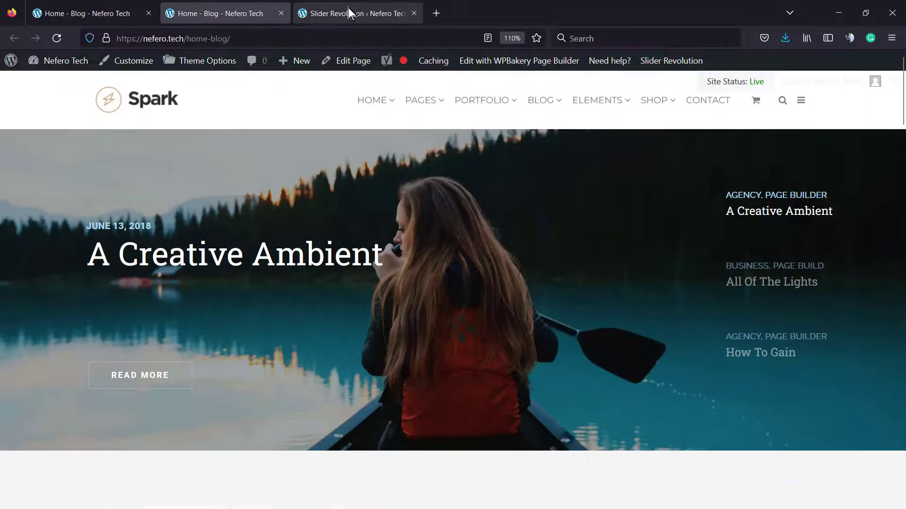
{"action": "scroll", "coordinate": [420, 334], "scroll_direction": "down", "scroll_amount": 5}
{"action": "scroll", "coordinate": [295, 351], "scroll_direction": "up", "scroll_amount": 5}
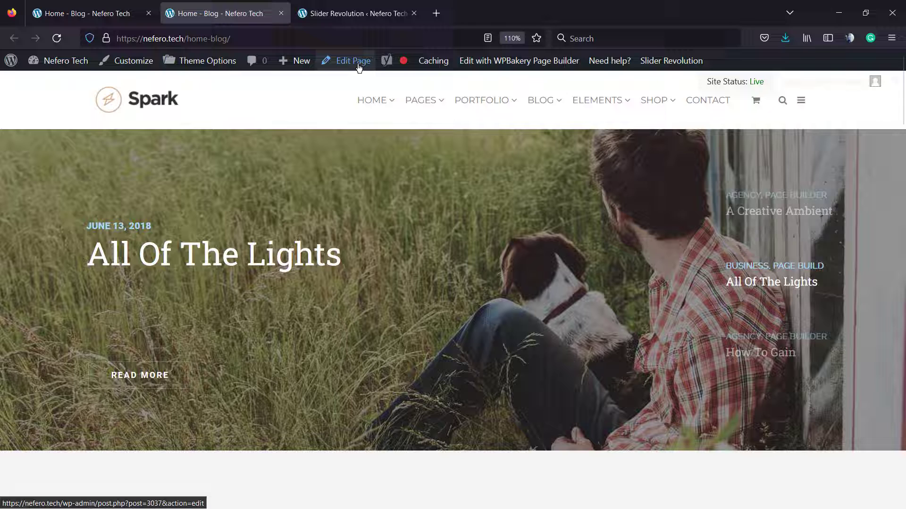
{"action": "left_click", "coordinate": [89, 13]}
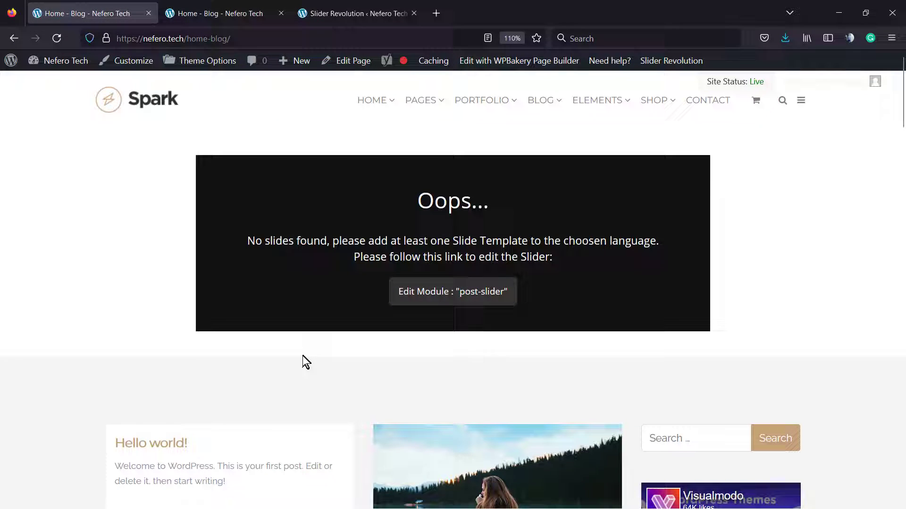
{"action": "left_click", "coordinate": [246, 13]}
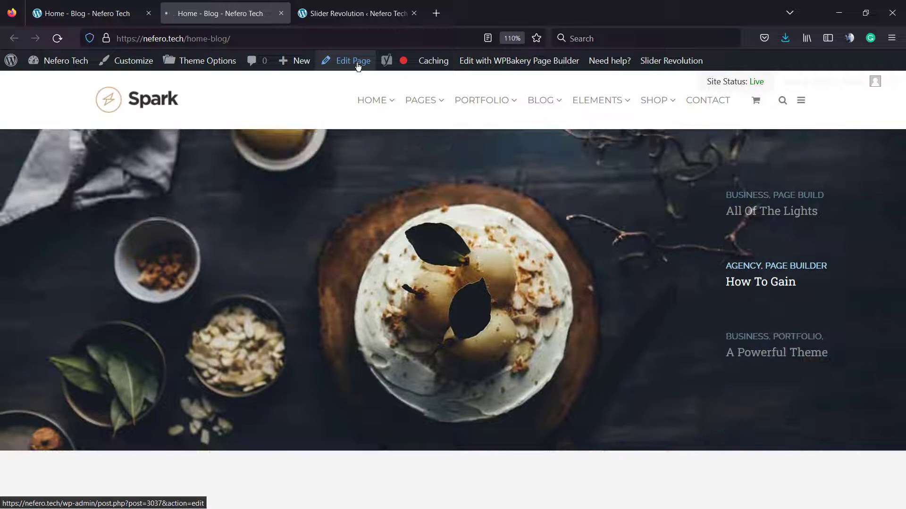
- Edit Home – Blog and remove the slider from its header title layout
{"action": "left_click", "coordinate": [368, 69]}
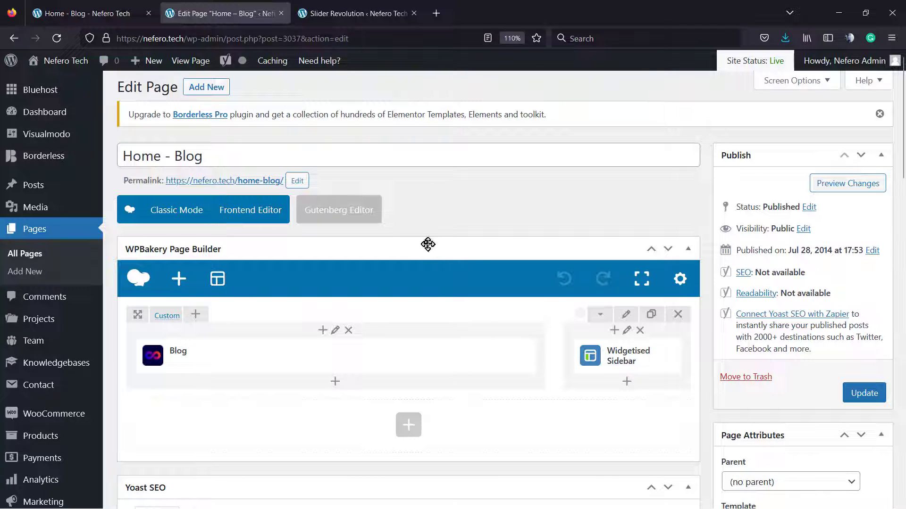
{"action": "scroll", "coordinate": [409, 323], "scroll_direction": "down", "scroll_amount": 3}
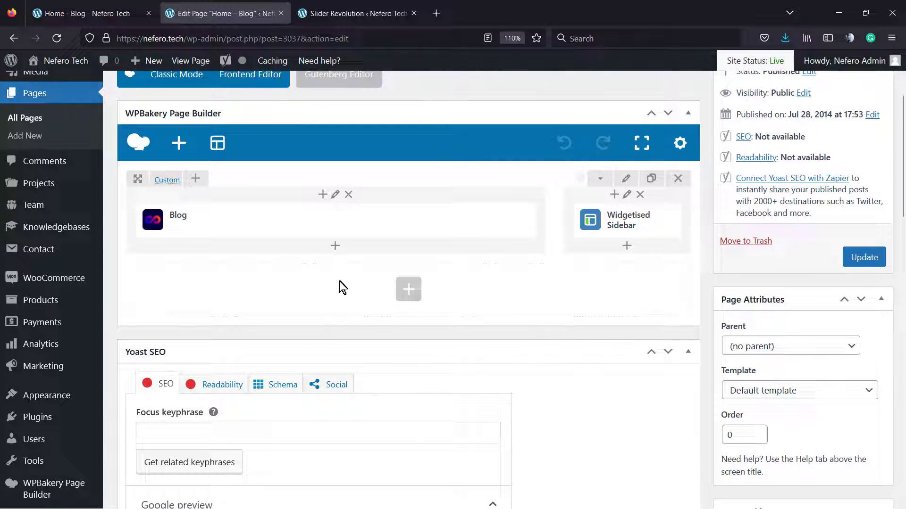
{"action": "left_click", "coordinate": [340, 351]}
{"action": "scroll", "coordinate": [334, 319], "scroll_direction": "down", "scroll_amount": 2}
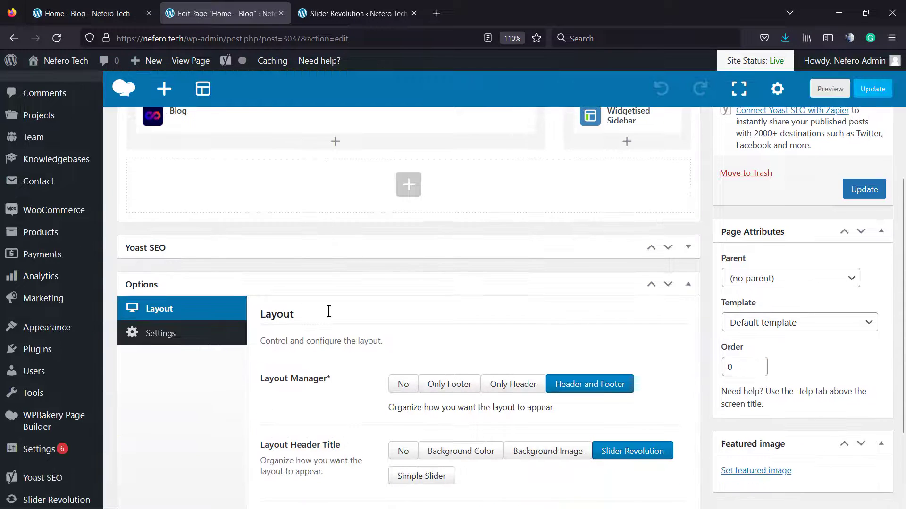
{"action": "scroll", "coordinate": [330, 314], "scroll_direction": "down", "scroll_amount": 3}
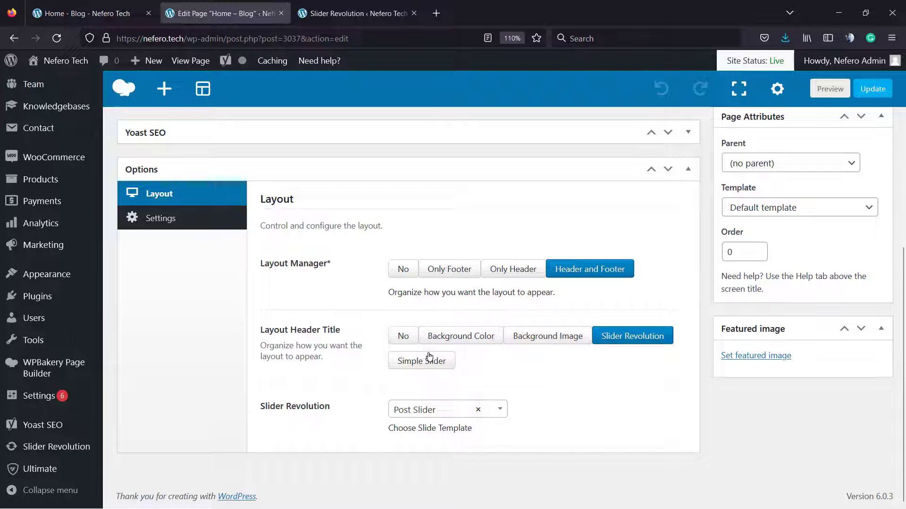
{"action": "left_click", "coordinate": [403, 337]}
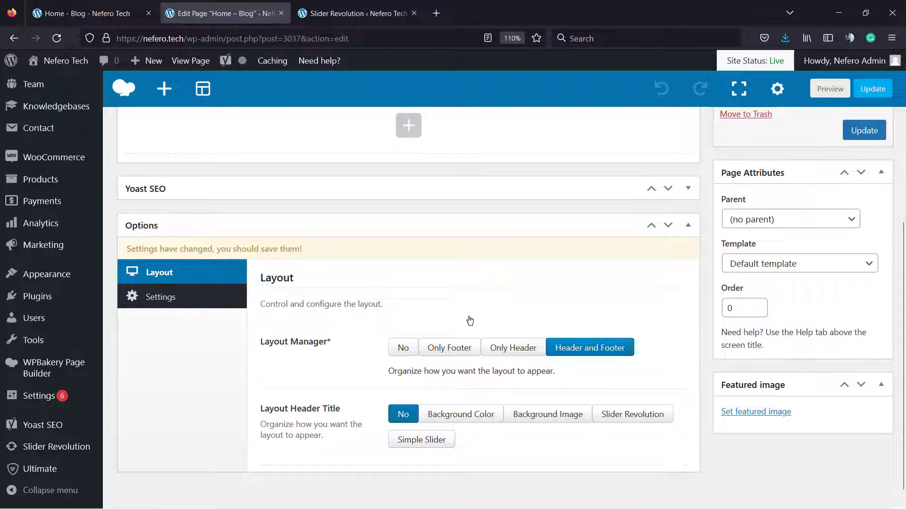
- Check the live Home – Blog page still shows the error, then return to the editor
{"action": "left_click", "coordinate": [89, 13]}
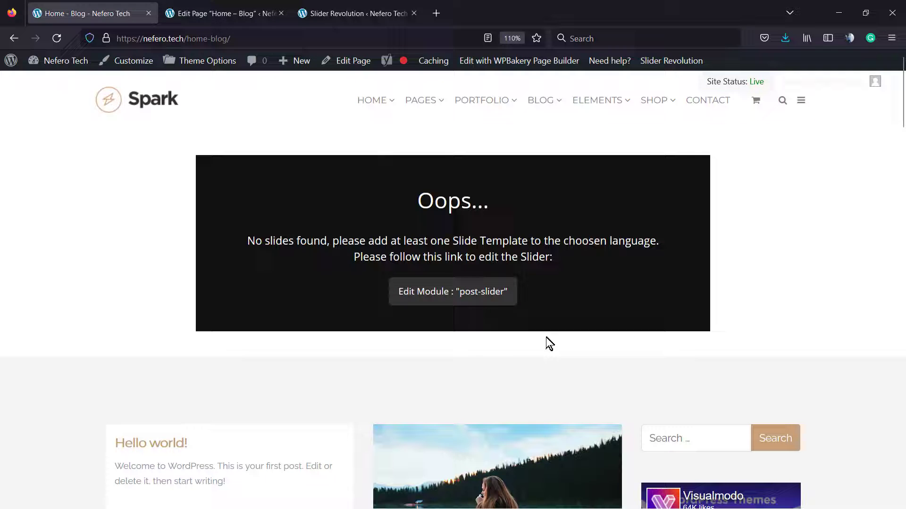
{"action": "left_click", "coordinate": [270, 14]}
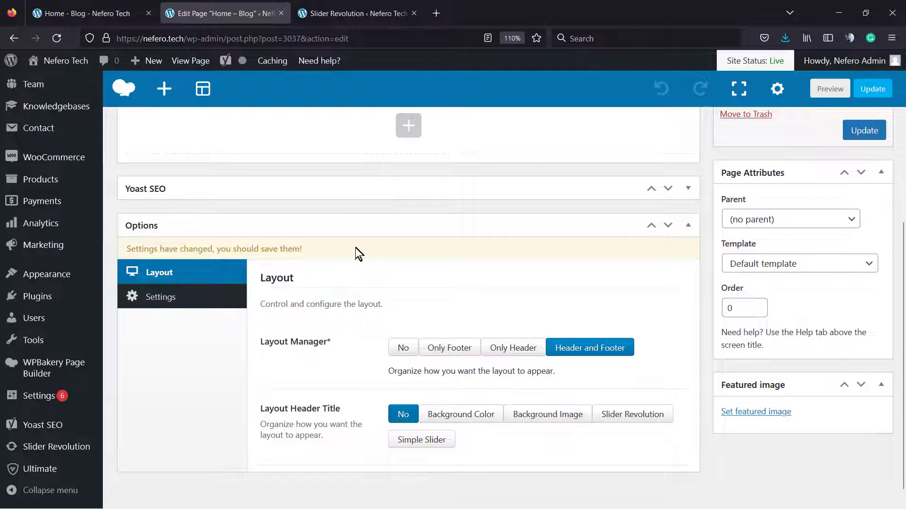
{"action": "scroll", "coordinate": [359, 259], "scroll_direction": "up", "scroll_amount": 6}
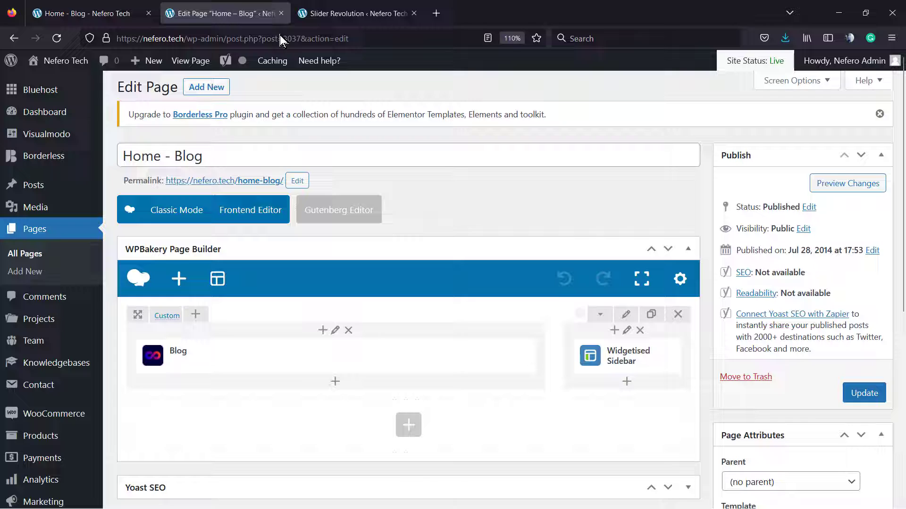
- From the zoomed-in live Home – Blog page, go to its WPBakery editor layout
{"action": "key", "text": "ctrl+shift+Tab"}
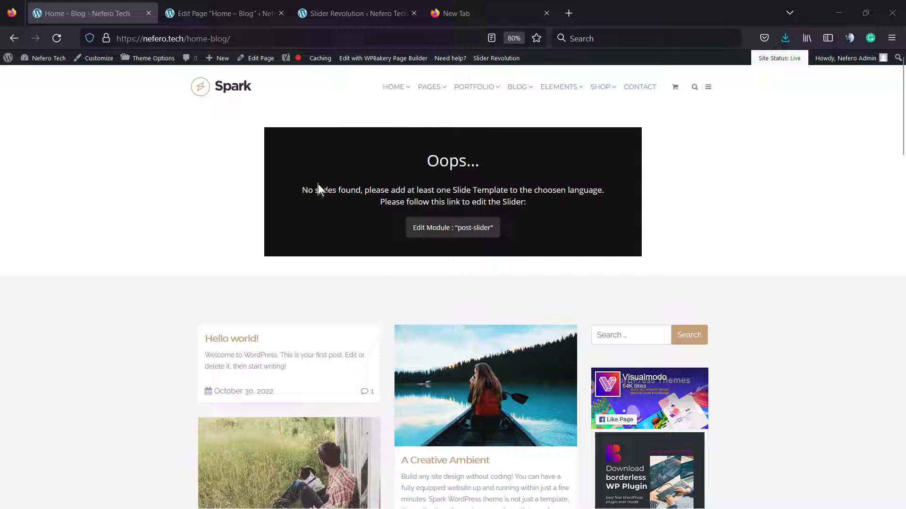
{"action": "key", "text": "ctrl+plus"}
{"action": "key", "text": "ctrl+plus"}
{"action": "key", "text": "ctrl+plus"}
{"action": "key", "text": "ctrl+plus"}
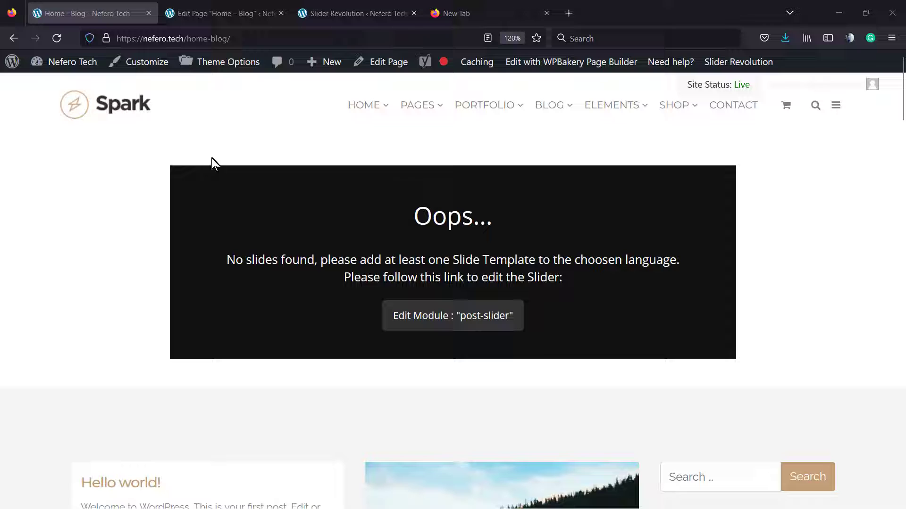
{"action": "left_click", "coordinate": [373, 66]}
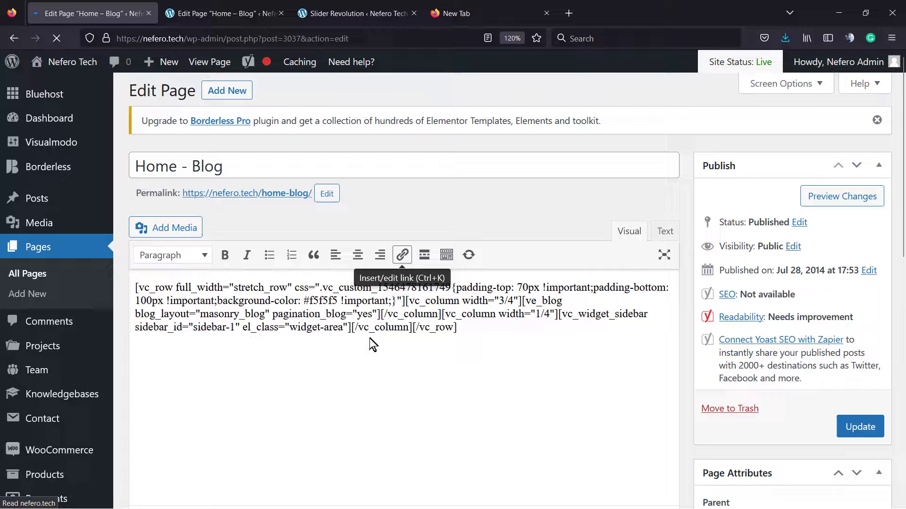
{"action": "scroll", "coordinate": [359, 342], "scroll_direction": "down", "scroll_amount": 3}
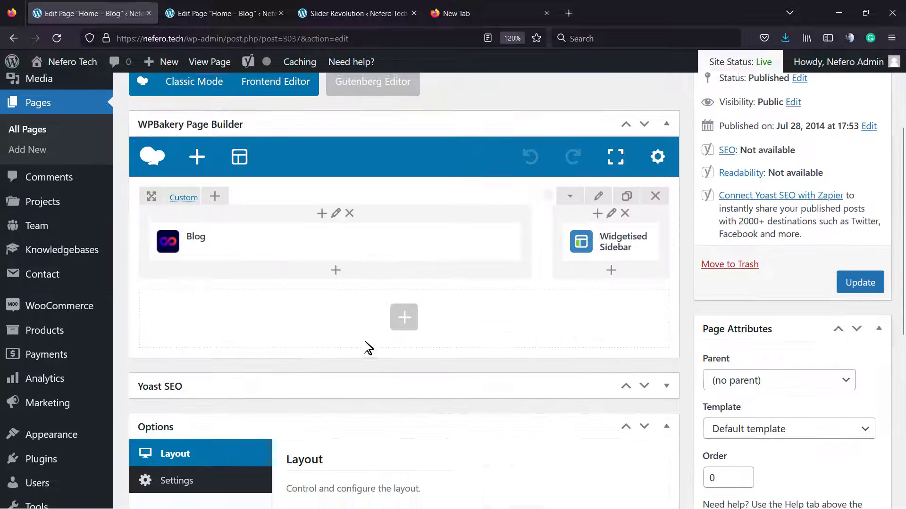
- Add a Slider Revolution 6 element showing the Post Slider module
{"action": "left_click", "coordinate": [404, 314]}
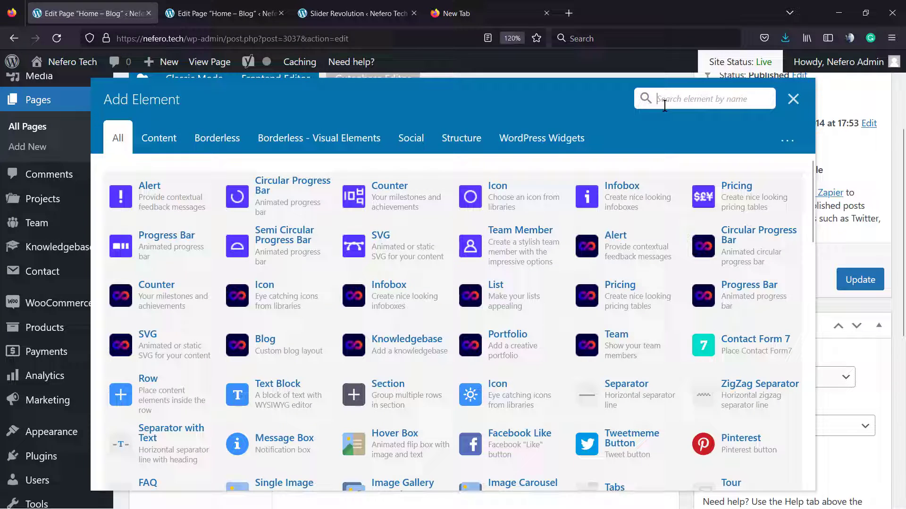
{"action": "type", "text": "rev"}
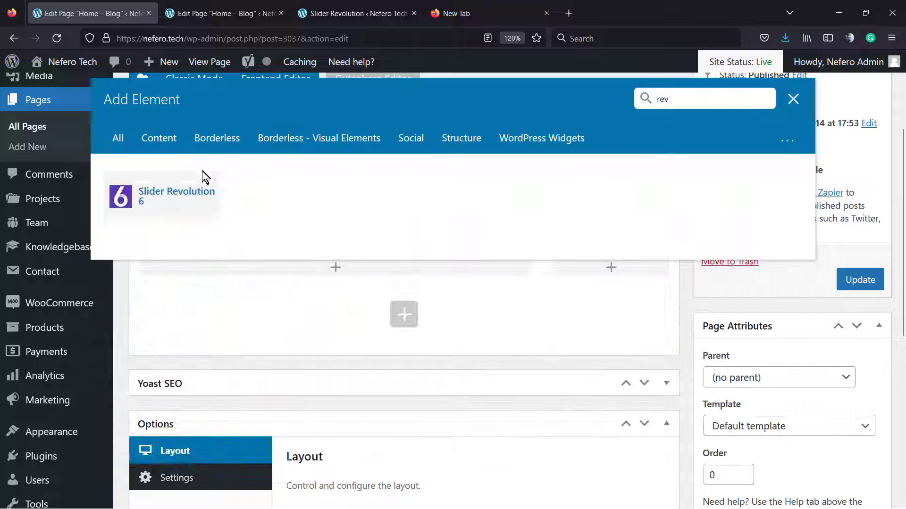
{"action": "left_click", "coordinate": [179, 191]}
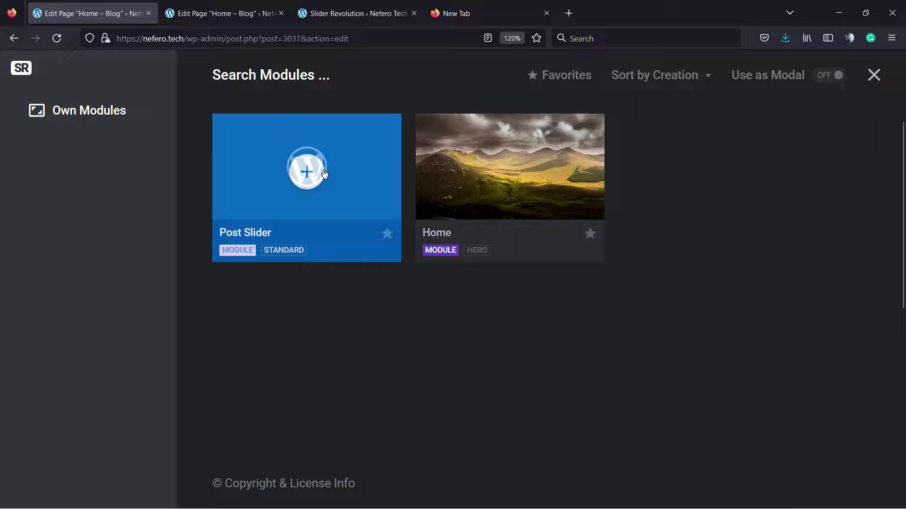
{"action": "left_click", "coordinate": [319, 172]}
{"action": "scroll", "coordinate": [370, 310], "scroll_direction": "down", "scroll_amount": 10}
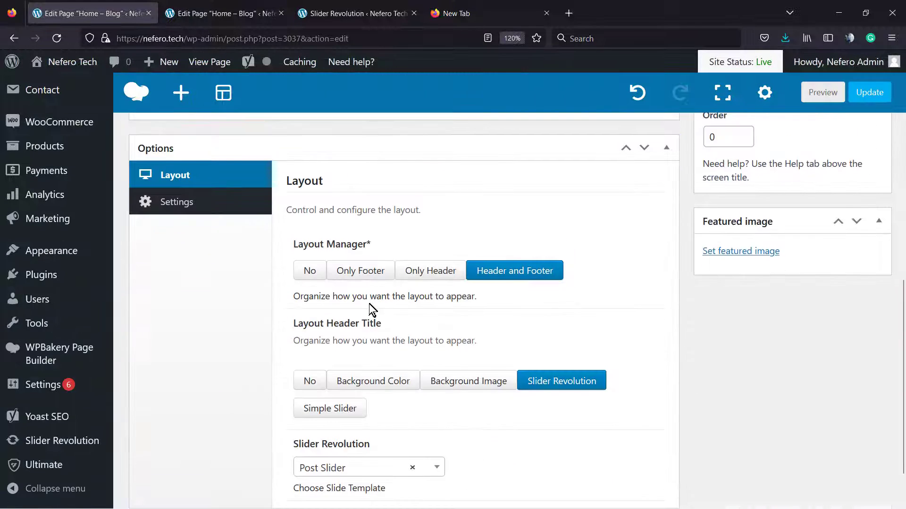
- Clear and reselect Post Slider as the page's header slider in Layout options
{"action": "left_click", "coordinate": [367, 416]}
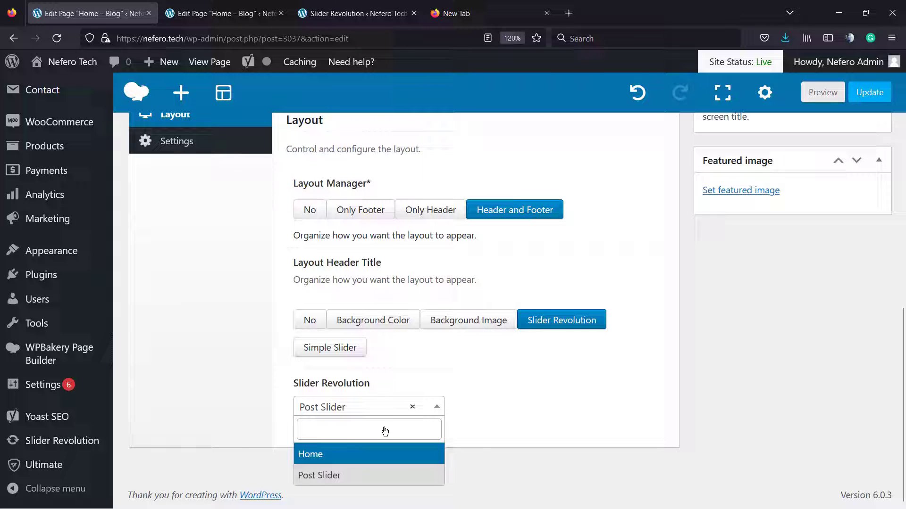
{"action": "left_click", "coordinate": [410, 407]}
{"action": "left_click", "coordinate": [246, 413]}
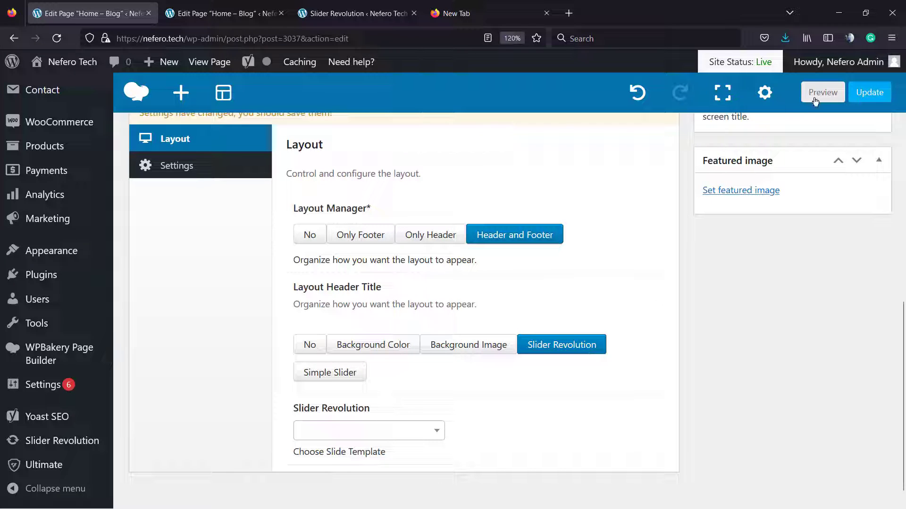
{"action": "left_click", "coordinate": [401, 430]}
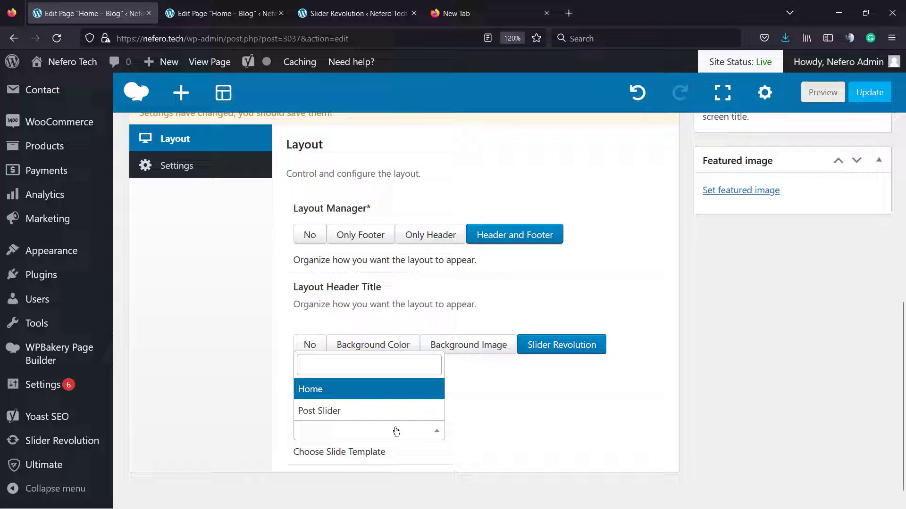
{"action": "left_click", "coordinate": [346, 410]}
{"action": "scroll", "coordinate": [410, 324], "scroll_direction": "up", "scroll_amount": 3}
{"action": "scroll", "coordinate": [399, 330], "scroll_direction": "down", "scroll_amount": 4}
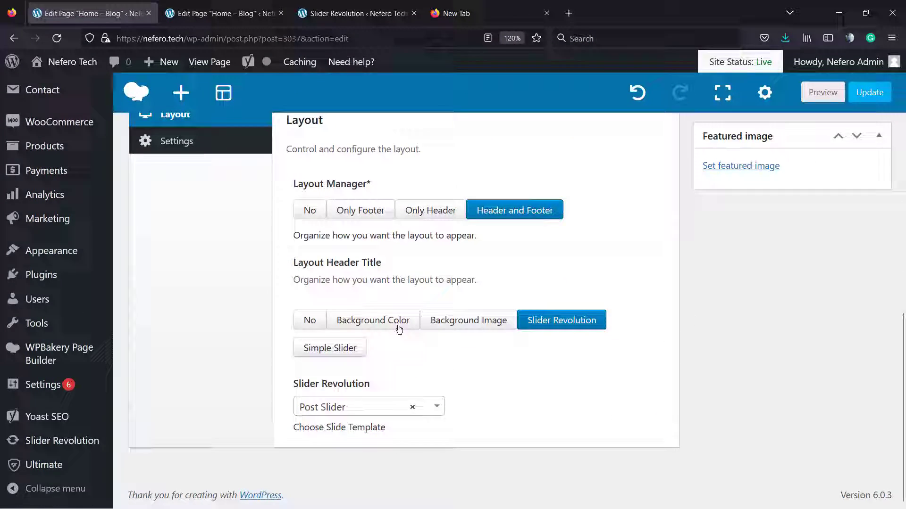
{"action": "scroll", "coordinate": [399, 329], "scroll_direction": "up", "scroll_amount": 10}
{"action": "scroll", "coordinate": [329, 301], "scroll_direction": "down", "scroll_amount": 7}
{"action": "scroll", "coordinate": [363, 249], "scroll_direction": "up", "scroll_amount": 3}
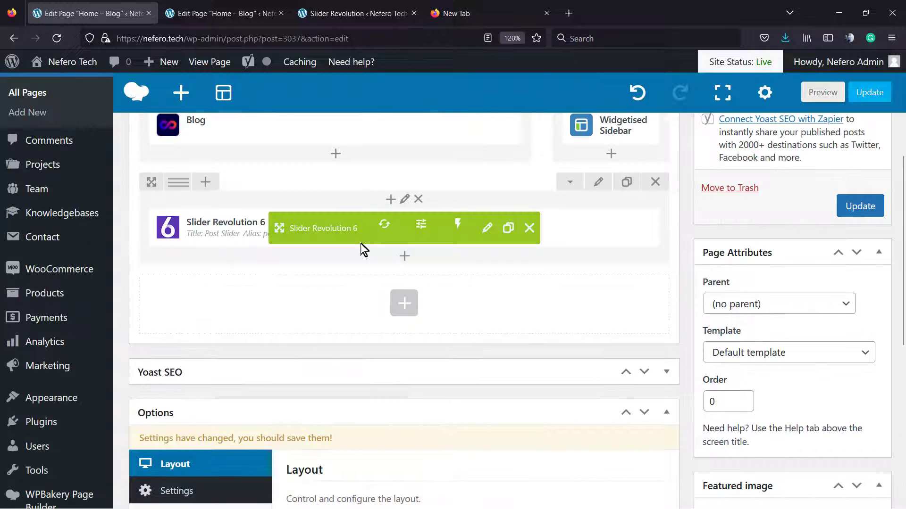
{"action": "scroll", "coordinate": [385, 260], "scroll_direction": "up", "scroll_amount": 5}
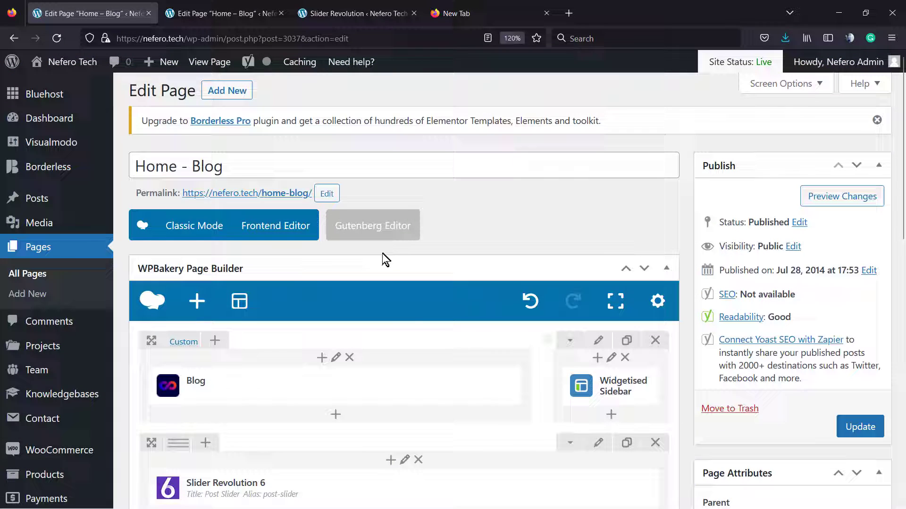
{"action": "scroll", "coordinate": [372, 287], "scroll_direction": "down", "scroll_amount": 3}
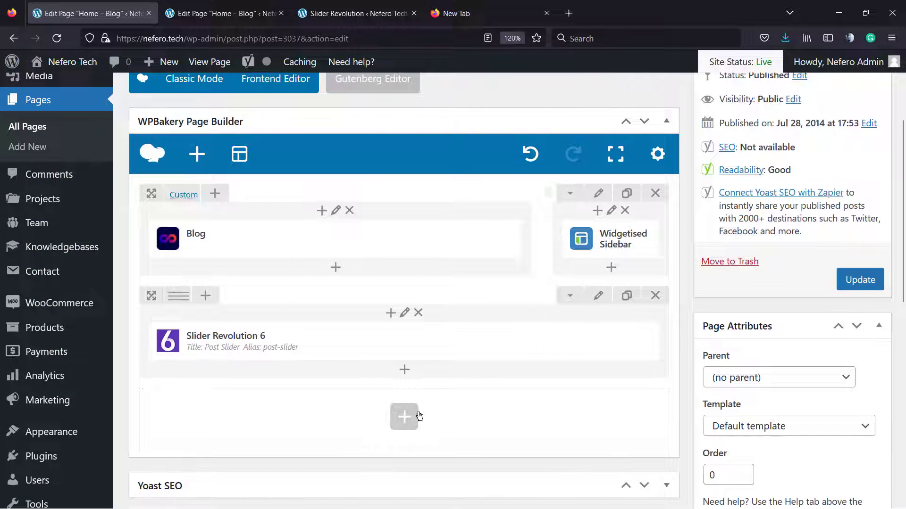
- Return to the Slider Revolution tab and reload it to show the module list
{"action": "left_click", "coordinate": [259, 9]}
{"action": "left_click", "coordinate": [362, 7]}
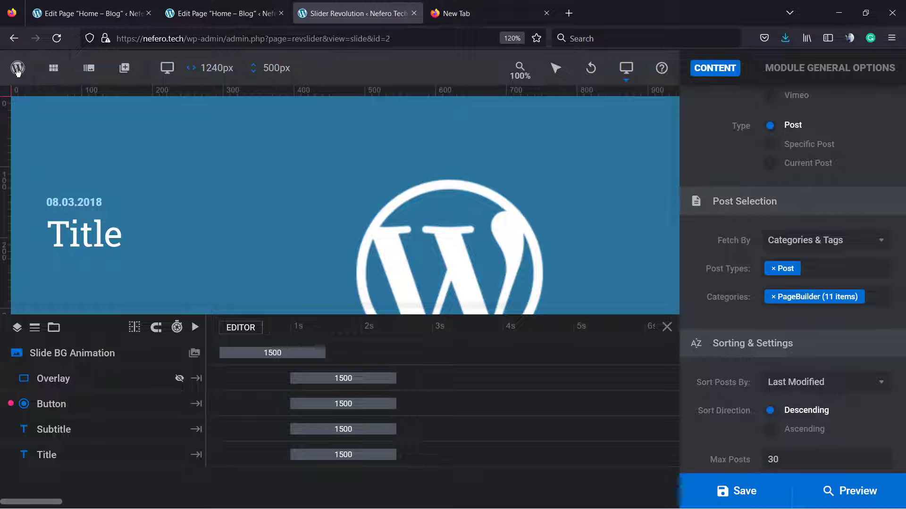
{"action": "mouse_move", "coordinate": [17, 71]}
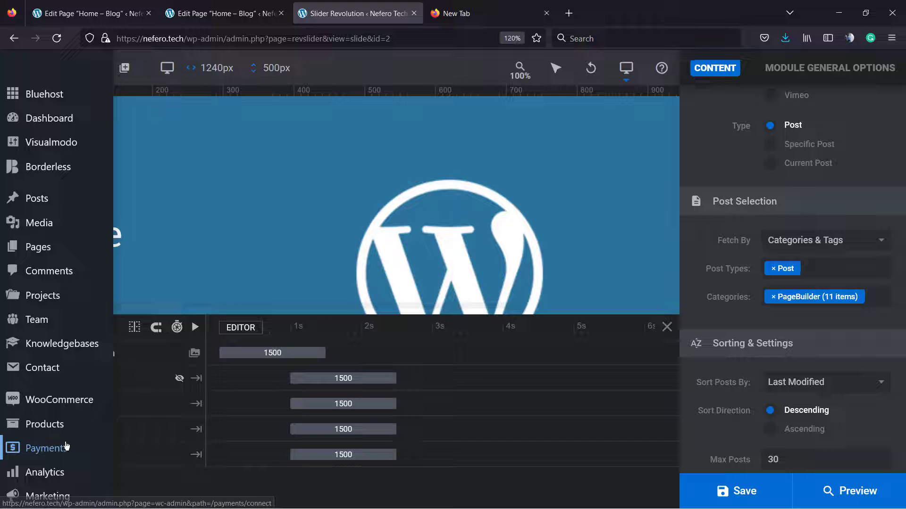
{"action": "key", "text": "ctrl+minus"}
{"action": "key", "text": "ctrl+minus"}
{"action": "key", "text": "ctrl+minus"}
{"action": "key", "text": "ctrl+minus"}
{"action": "key", "text": "ctrl+minus"}
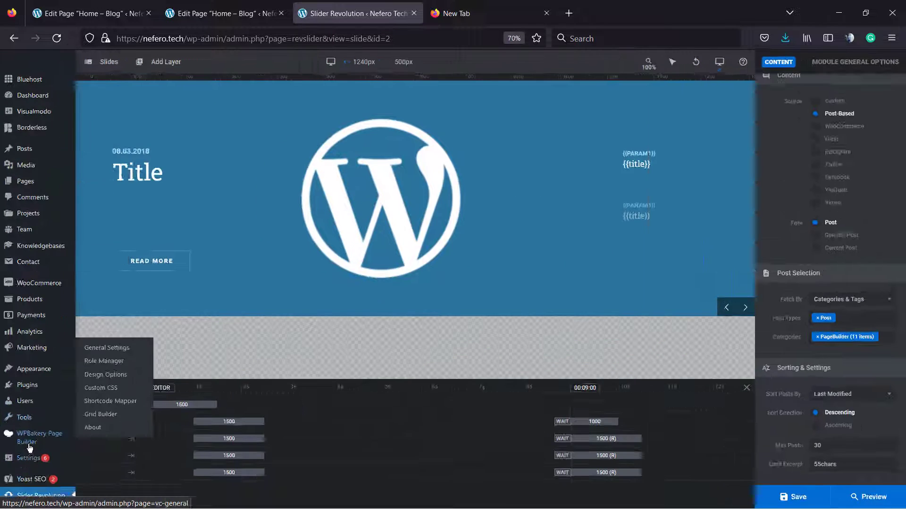
{"action": "key", "text": "ctrl+0"}
{"action": "key", "text": "F5"}
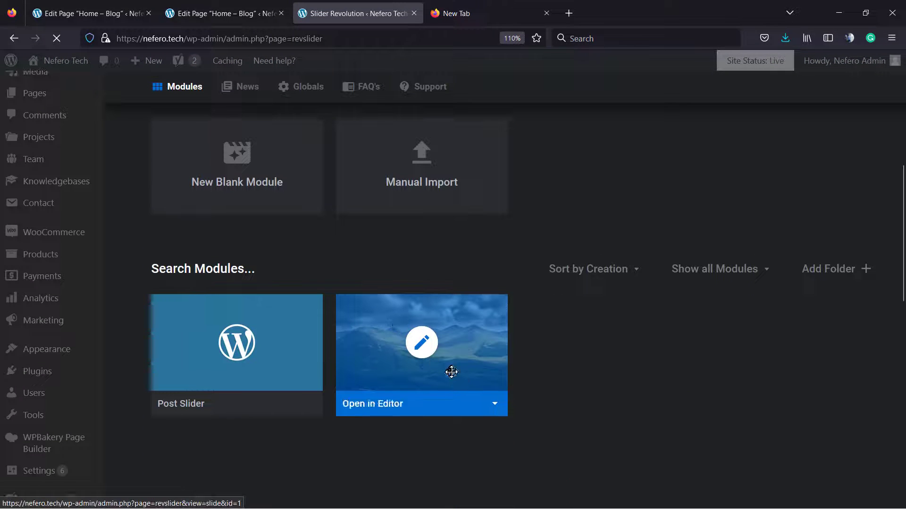
- Open the Home module's Embed dialog and select [rev_slider alias="home"][/rev_slider]
{"action": "left_click", "coordinate": [494, 404]}
{"action": "scroll", "coordinate": [425, 339], "scroll_direction": "down", "scroll_amount": 3}
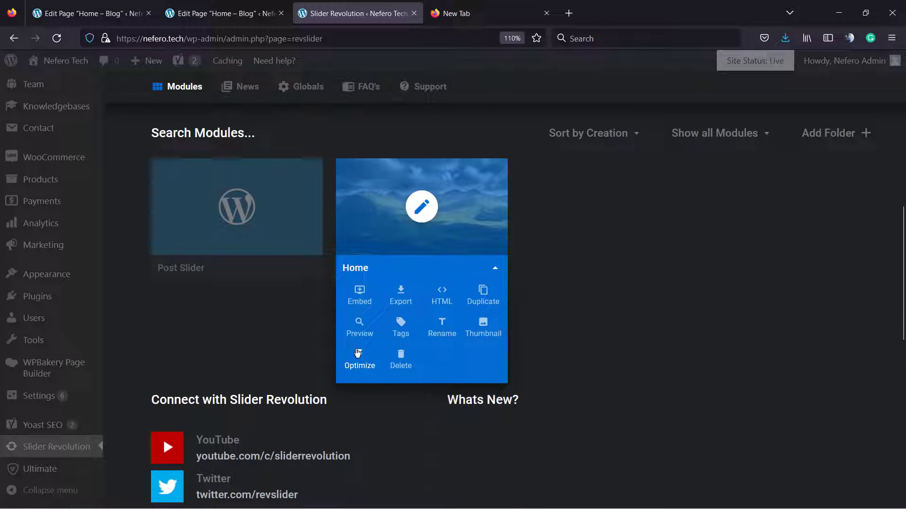
{"action": "left_click", "coordinate": [357, 293]}
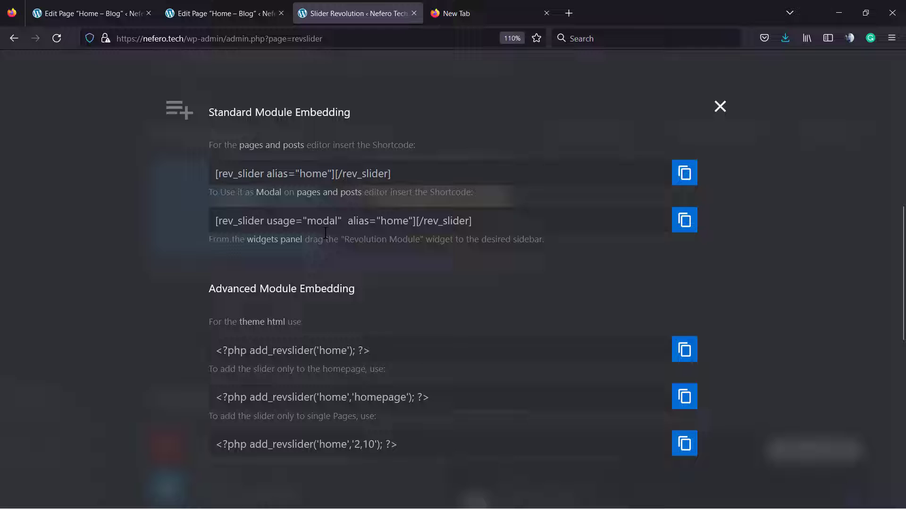
{"action": "triple_click", "coordinate": [303, 175]}
{"action": "key", "text": "ctrl+c"}
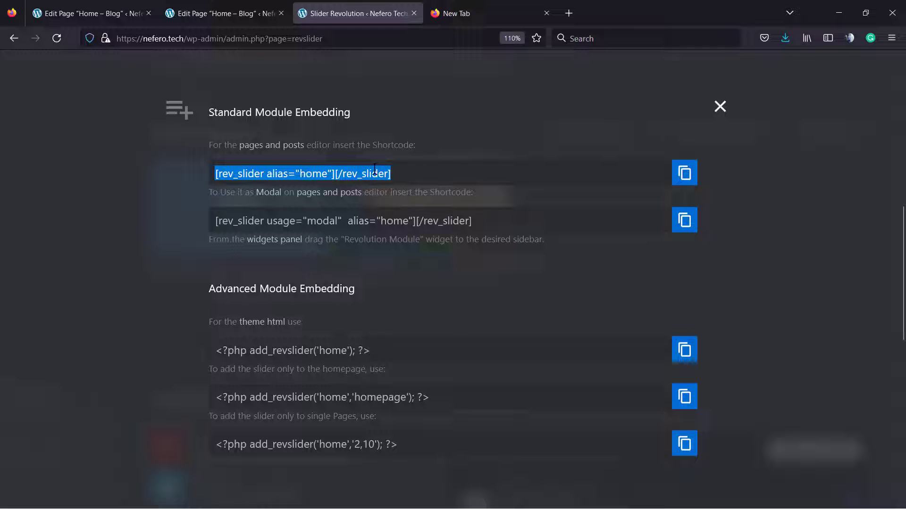
- Add a Text Block element to the Home – Blog layout
{"action": "left_click", "coordinate": [221, 14]}
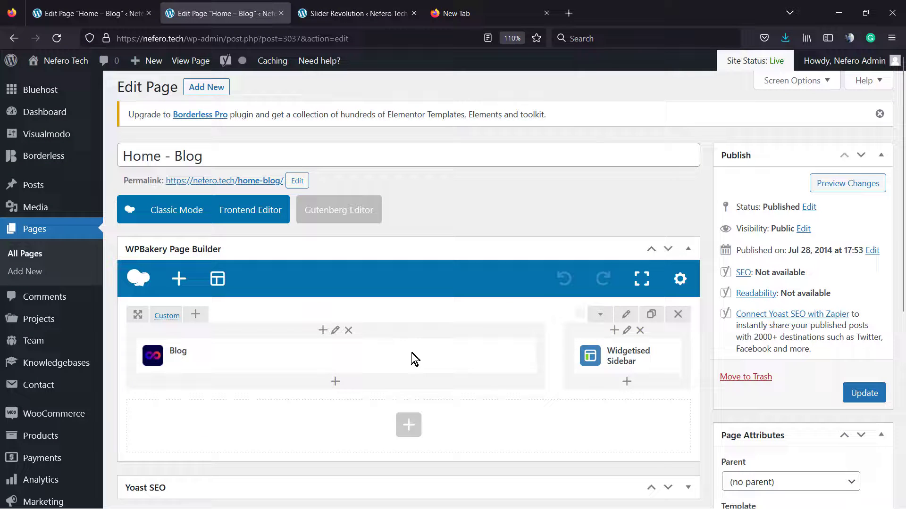
{"action": "left_click", "coordinate": [409, 426]}
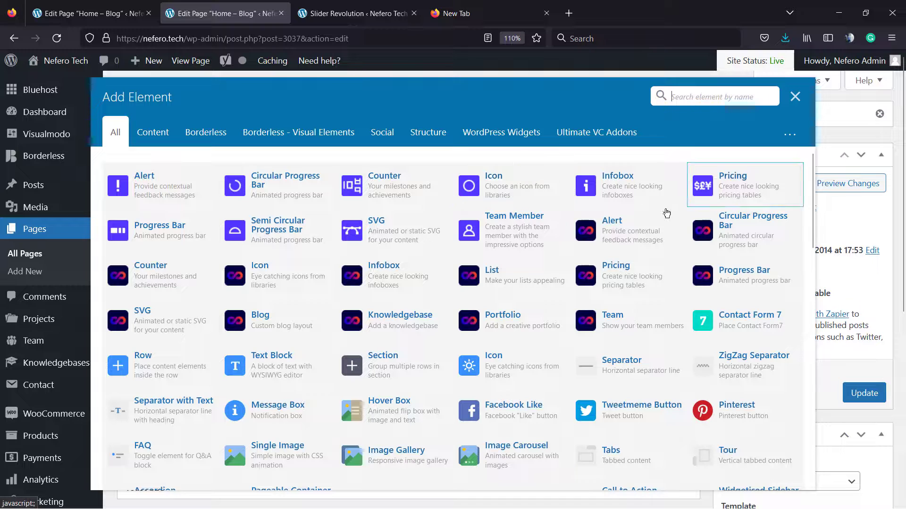
{"action": "type", "text": "tex"}
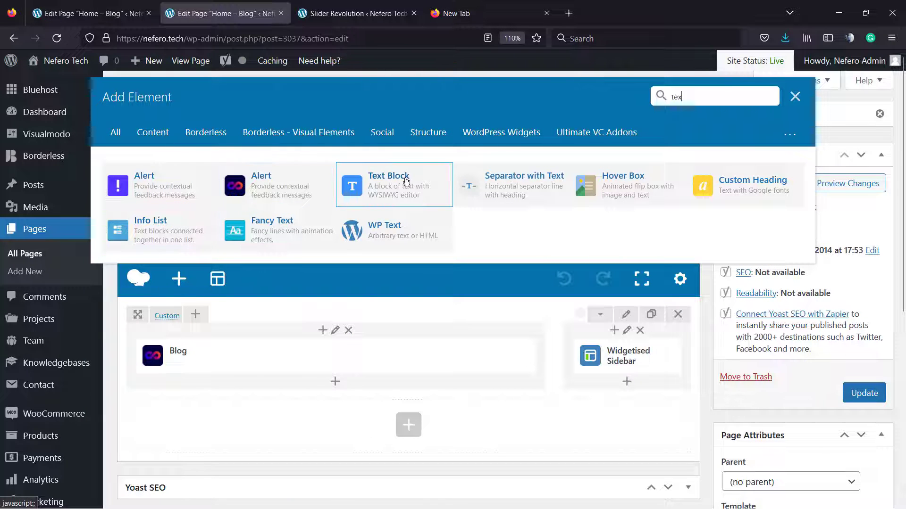
{"action": "left_click", "coordinate": [394, 184]}
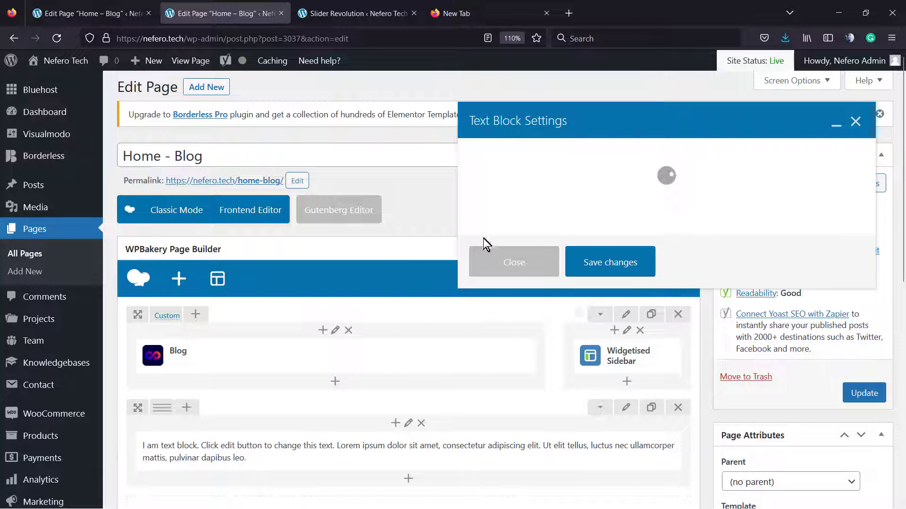
- Replace the text block content with [rev_slider alias="home"][/rev_slider] and save it
{"action": "double_click", "coordinate": [554, 280]}
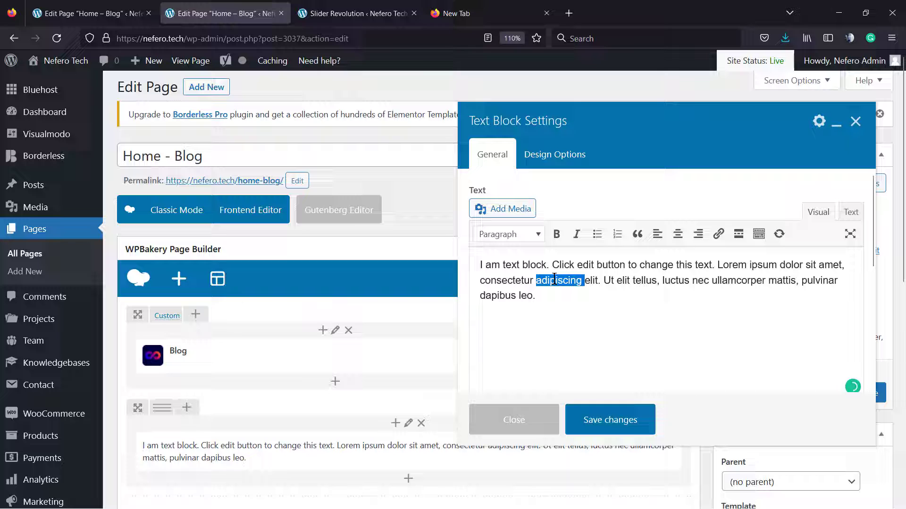
{"action": "key", "text": "ctrl+v"}
{"action": "triple_click", "coordinate": [554, 280]}
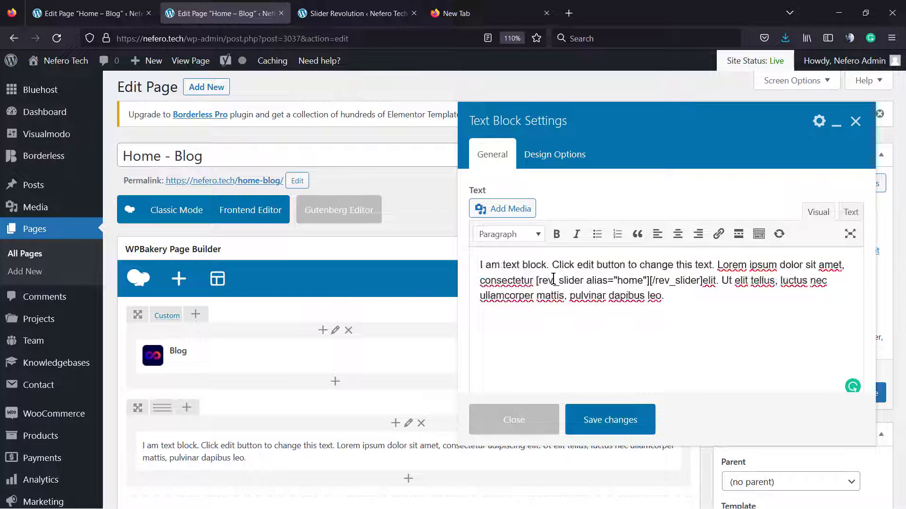
{"action": "key", "text": "ctrl+v"}
{"action": "left_click", "coordinate": [594, 418]}
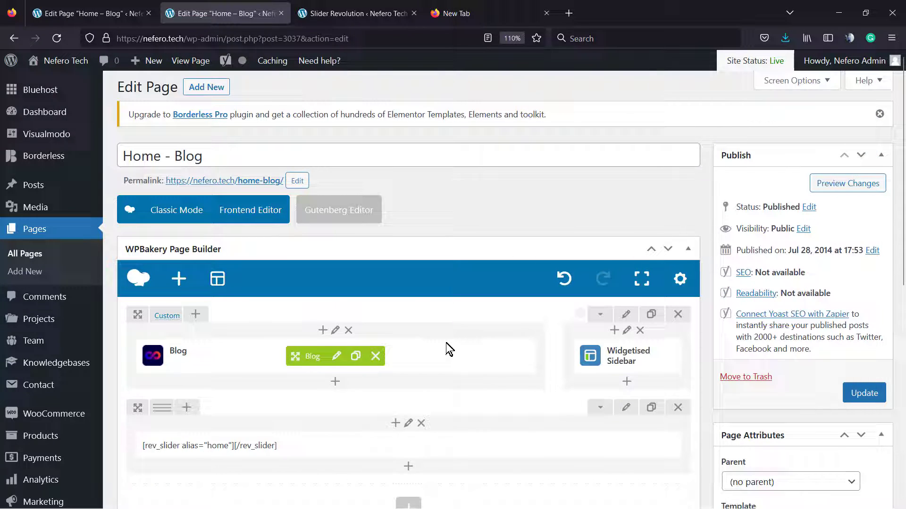
- Delete the shortcode Text Block from the Home – Blog page row
{"action": "scroll", "coordinate": [431, 339], "scroll_direction": "down", "scroll_amount": 5}
{"action": "scroll", "coordinate": [345, 315], "scroll_direction": "up", "scroll_amount": 5}
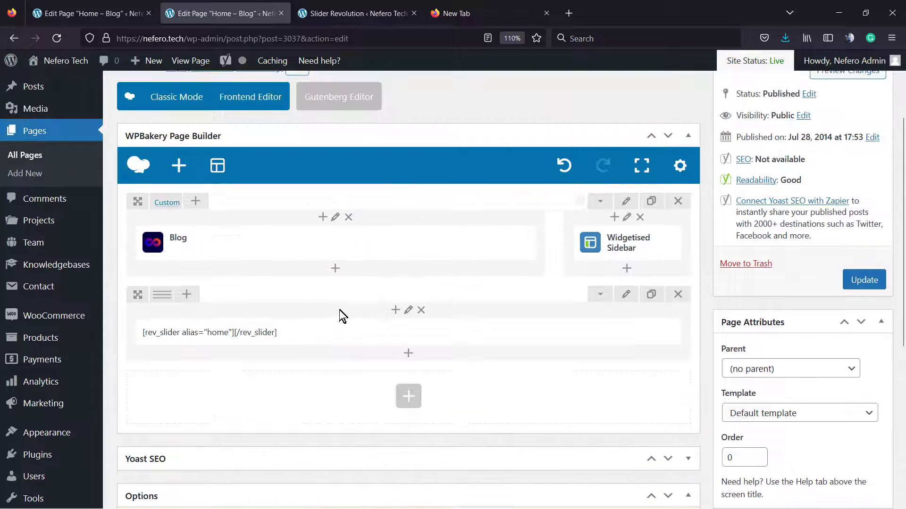
{"action": "scroll", "coordinate": [288, 337], "scroll_direction": "down", "scroll_amount": 5}
{"action": "scroll", "coordinate": [290, 336], "scroll_direction": "up", "scroll_amount": 5}
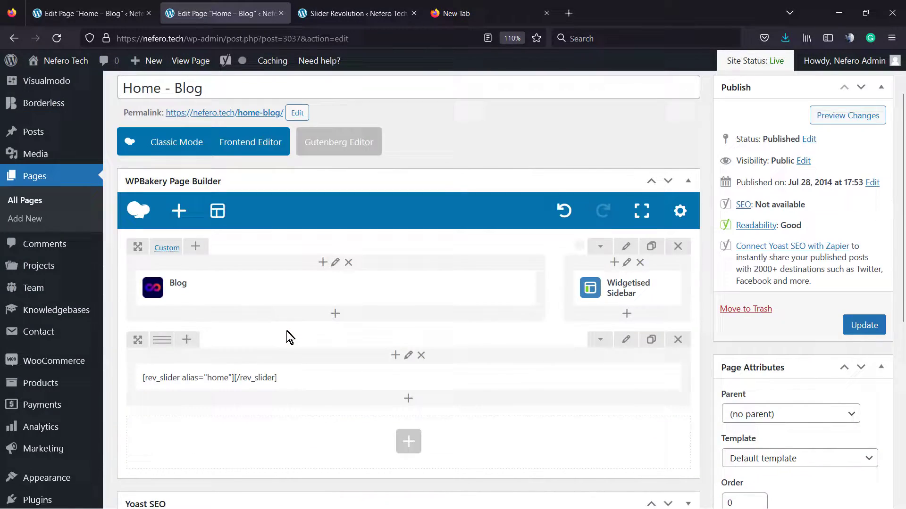
{"action": "scroll", "coordinate": [291, 337], "scroll_direction": "down", "scroll_amount": 5}
{"action": "scroll", "coordinate": [296, 337], "scroll_direction": "up", "scroll_amount": 6}
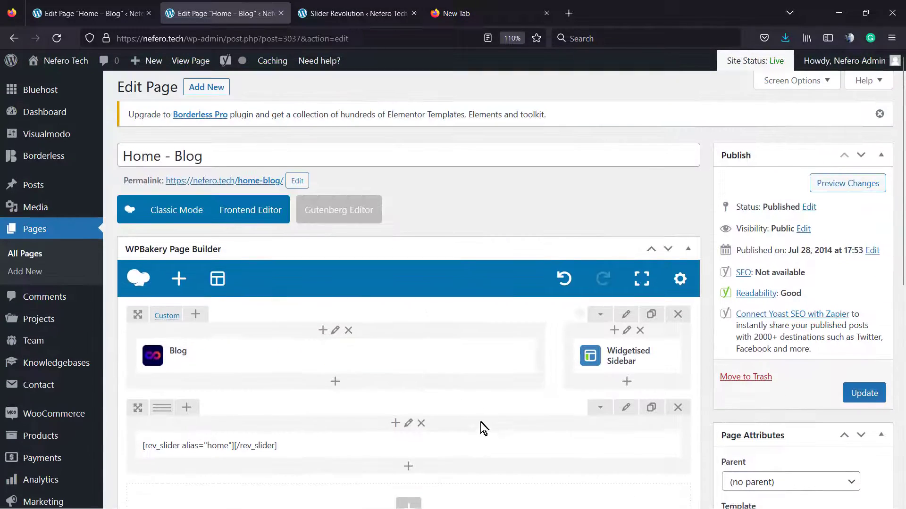
{"action": "scroll", "coordinate": [448, 352], "scroll_direction": "down", "scroll_amount": 1}
{"action": "left_click", "coordinate": [458, 377]}
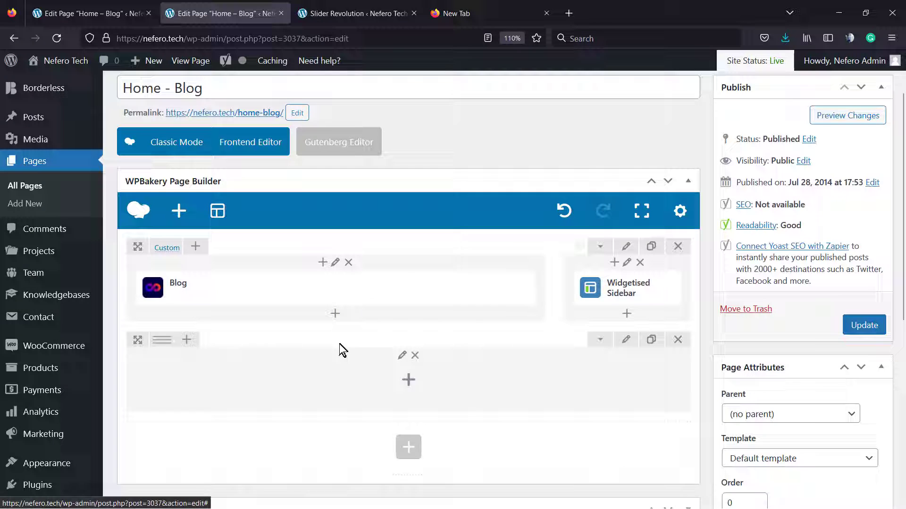
{"action": "scroll", "coordinate": [340, 349], "scroll_direction": "down", "scroll_amount": 5}
{"action": "scroll", "coordinate": [547, 200], "scroll_direction": "up", "scroll_amount": 3}
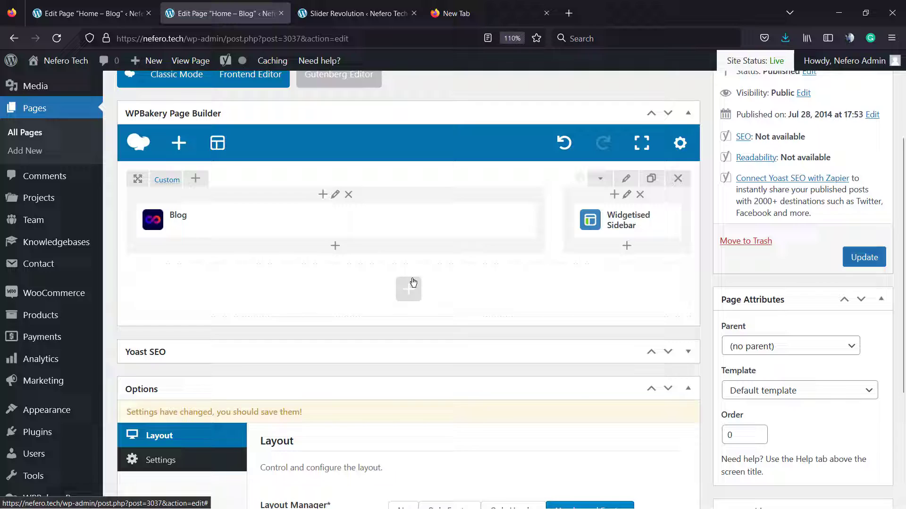
{"action": "scroll", "coordinate": [412, 281], "scroll_direction": "down", "scroll_amount": 5}
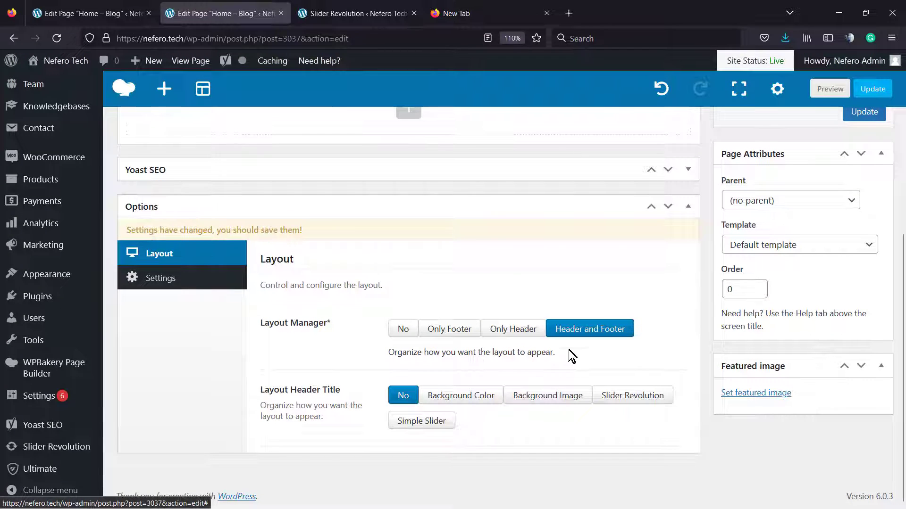
- Set the Layout Header Title to Slider Revolution and choose Post Slider as the slider
{"action": "left_click", "coordinate": [613, 395]}
{"action": "scroll", "coordinate": [478, 333], "scroll_direction": "down", "scroll_amount": 2}
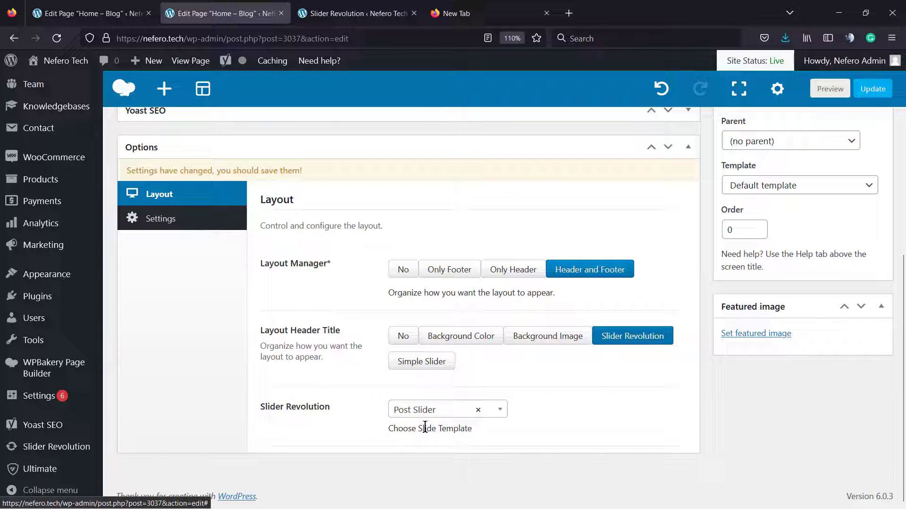
{"action": "left_click", "coordinate": [424, 410]}
{"action": "left_click", "coordinate": [423, 472]}
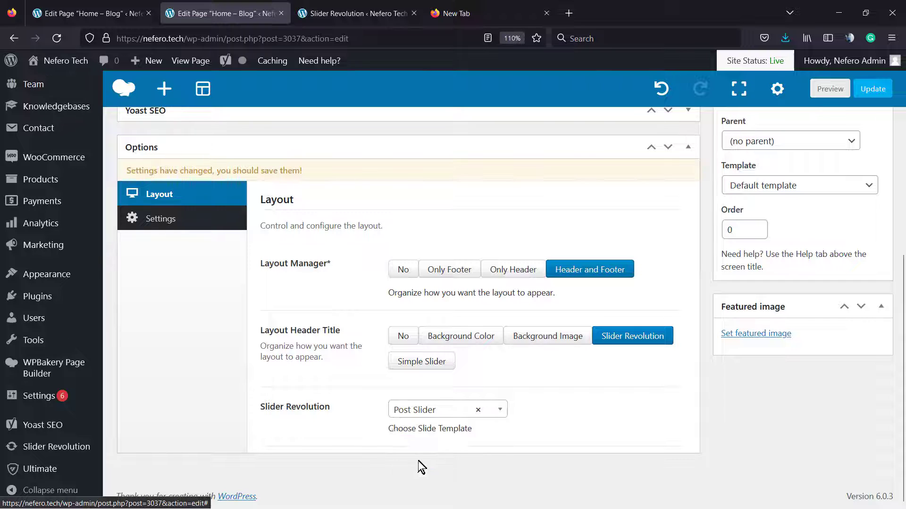
{"action": "scroll", "coordinate": [328, 338], "scroll_direction": "up", "scroll_amount": 10}
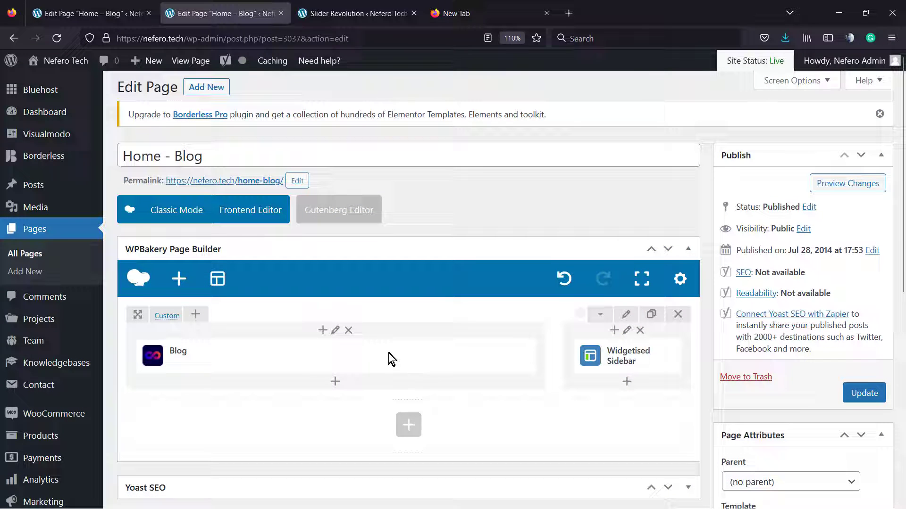
{"action": "left_click", "coordinate": [132, 6]}
{"action": "left_click", "coordinate": [359, 13]}
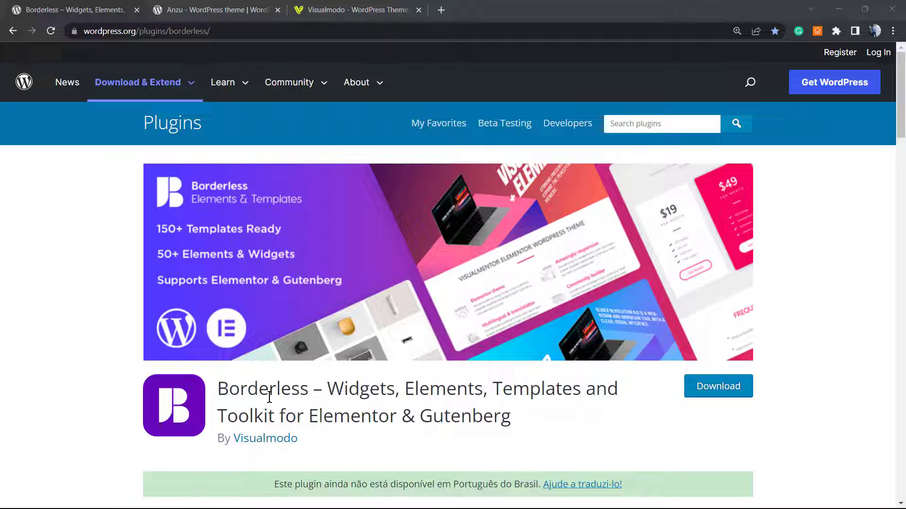
- Select the Borderless plugin title, then bring up the Anzu theme page and select its name
{"action": "double_click", "coordinate": [264, 395]}
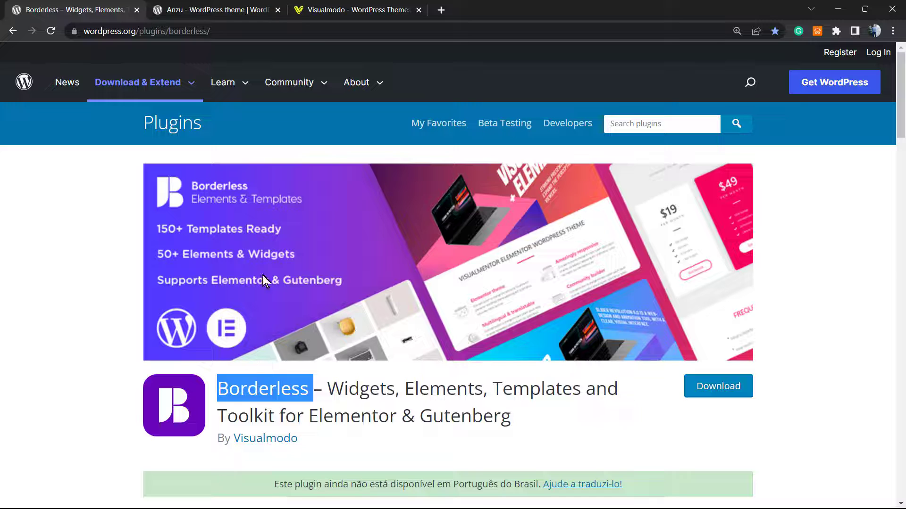
{"action": "left_click", "coordinate": [337, 6]}
{"action": "left_click", "coordinate": [258, 7]}
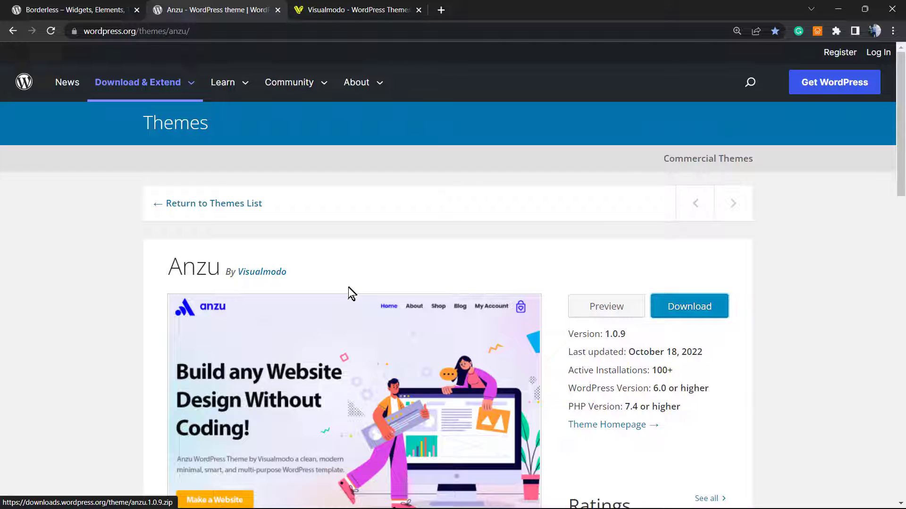
{"action": "double_click", "coordinate": [174, 272]}
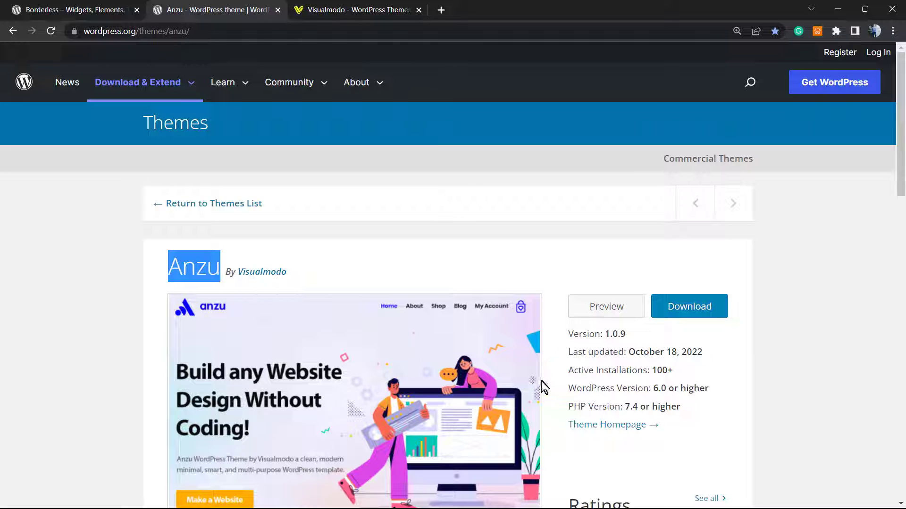
- On the Visualmodo site, open Templates Library and browse past Herbal and Security to Ballet and Crossfit
{"action": "left_click", "coordinate": [340, 10]}
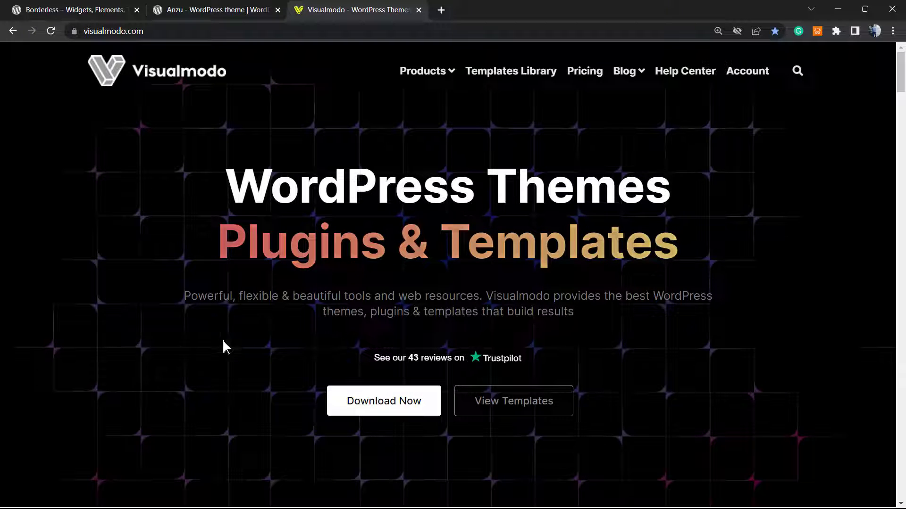
{"action": "left_click", "coordinate": [504, 86]}
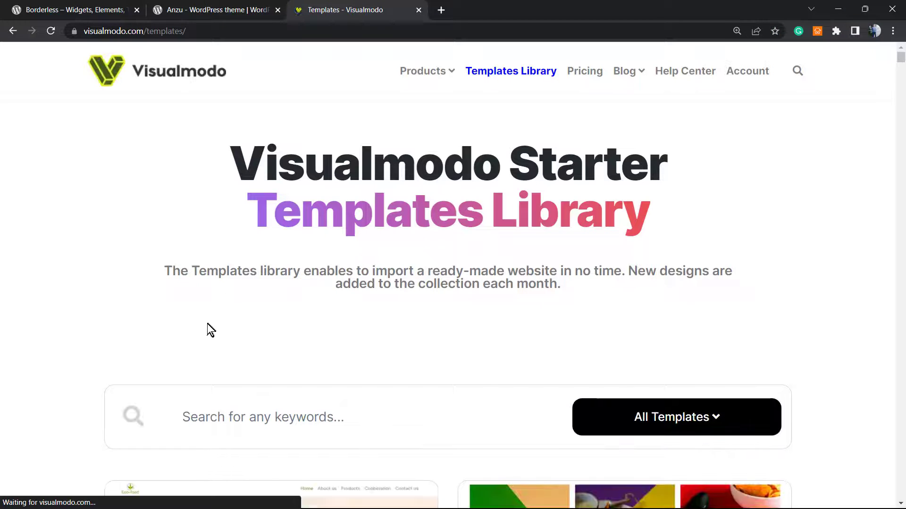
{"action": "scroll", "coordinate": [210, 347], "scroll_direction": "down", "scroll_amount": 4}
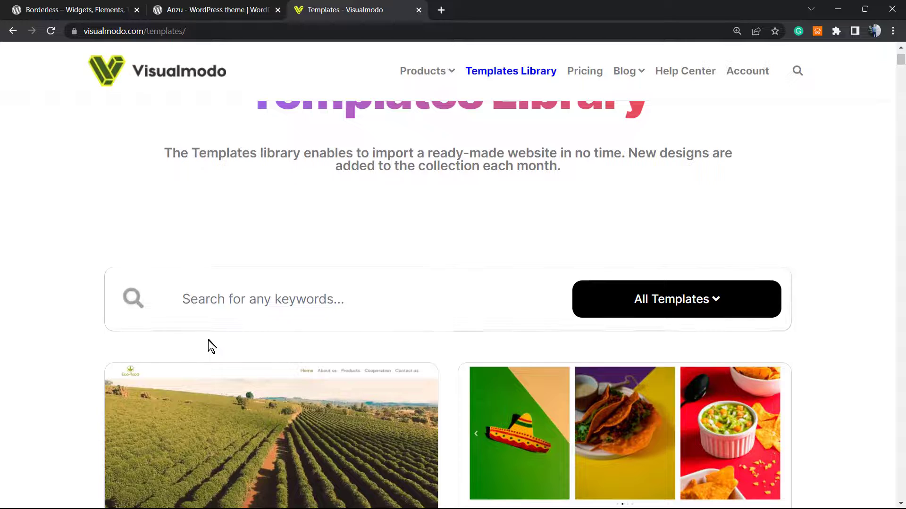
{"action": "scroll", "coordinate": [210, 344], "scroll_direction": "down", "scroll_amount": 10}
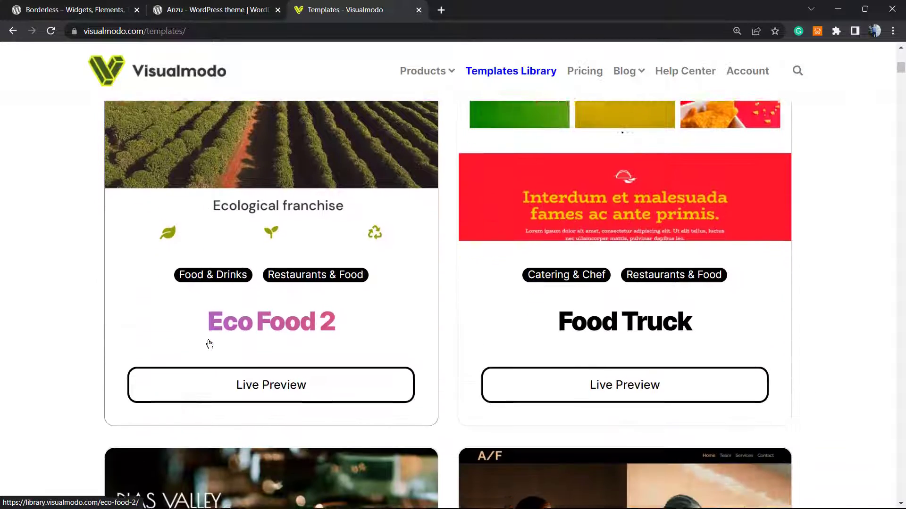
{"action": "scroll", "coordinate": [210, 345], "scroll_direction": "down", "scroll_amount": 12}
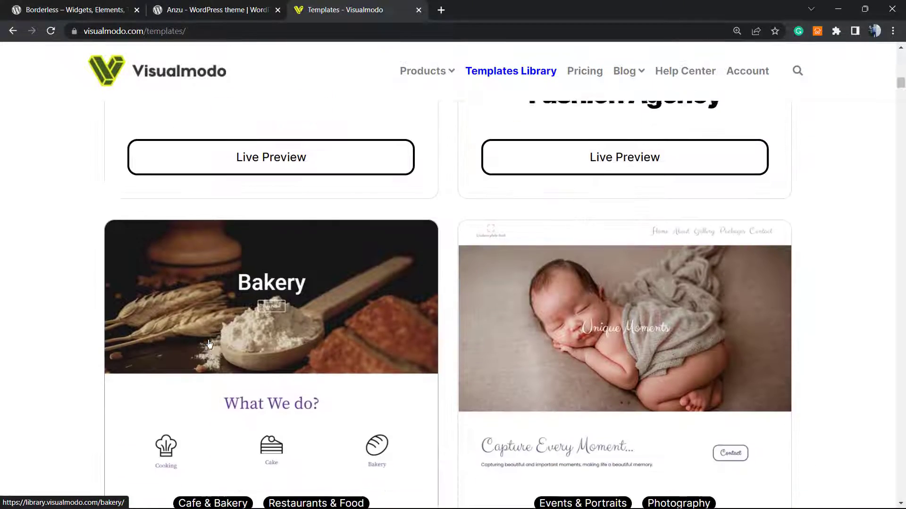
{"action": "scroll", "coordinate": [210, 344], "scroll_direction": "down", "scroll_amount": 14}
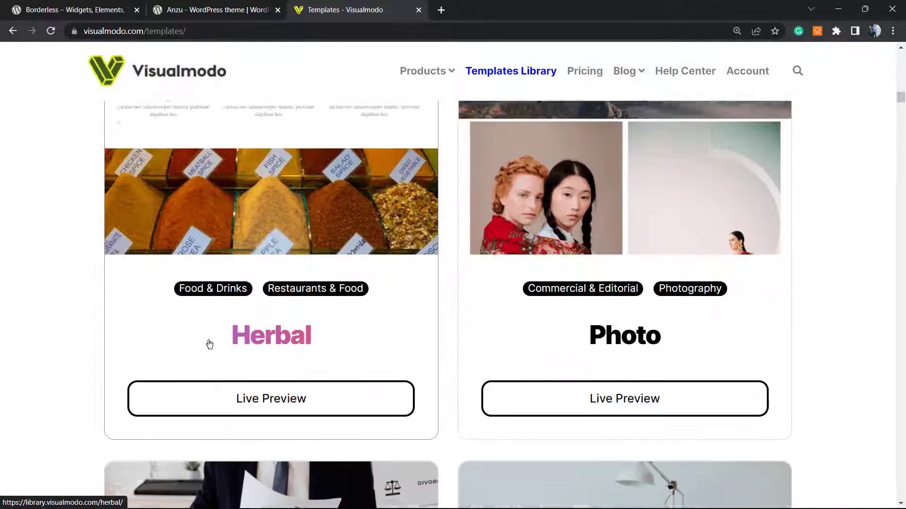
{"action": "scroll", "coordinate": [209, 344], "scroll_direction": "down", "scroll_amount": 12}
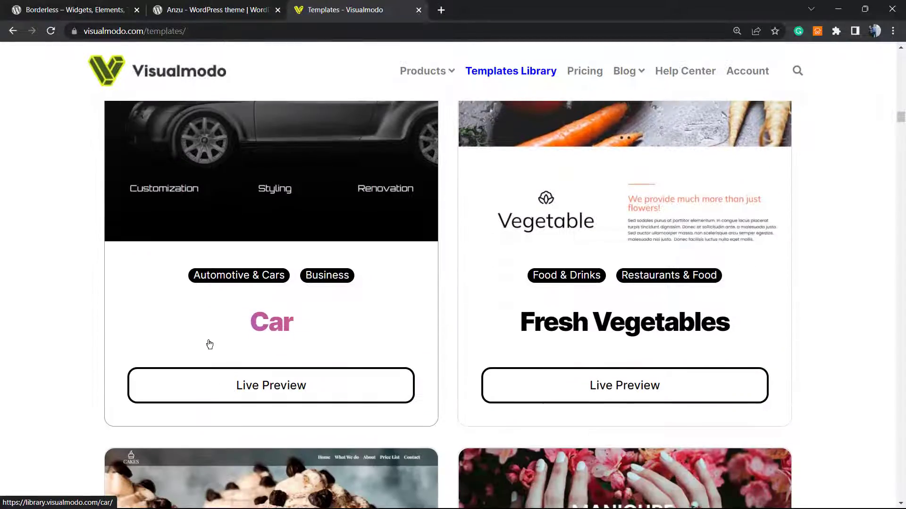
{"action": "scroll", "coordinate": [210, 344], "scroll_direction": "down", "scroll_amount": 8}
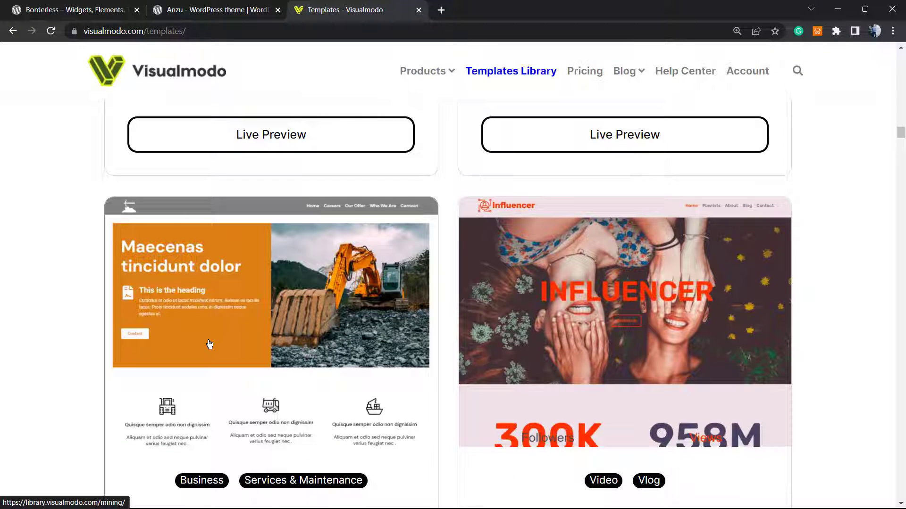
{"action": "scroll", "coordinate": [209, 345], "scroll_direction": "down", "scroll_amount": 10}
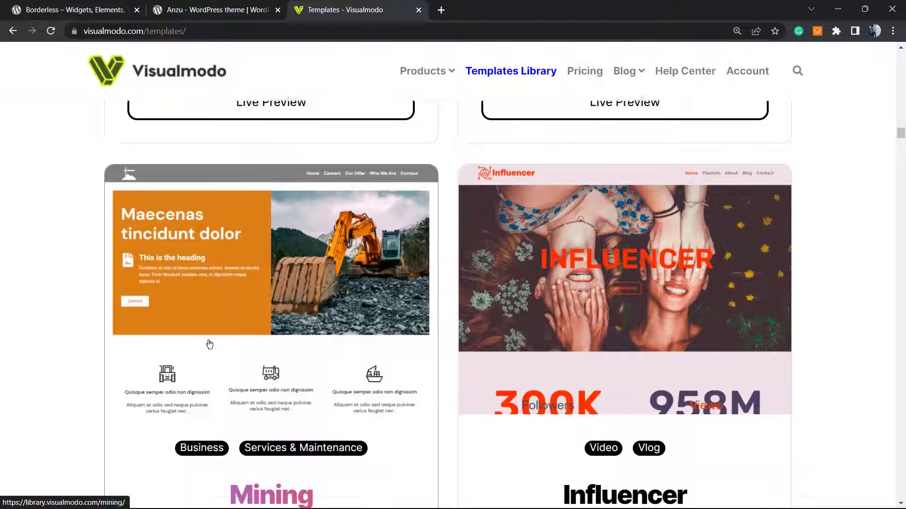
{"action": "scroll", "coordinate": [209, 344], "scroll_direction": "down", "scroll_amount": 11}
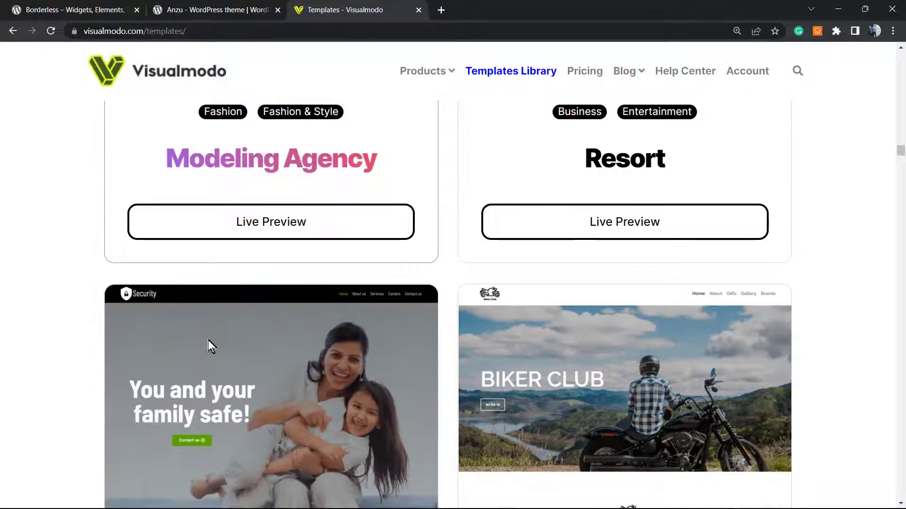
{"action": "scroll", "coordinate": [209, 343], "scroll_direction": "down", "scroll_amount": 10}
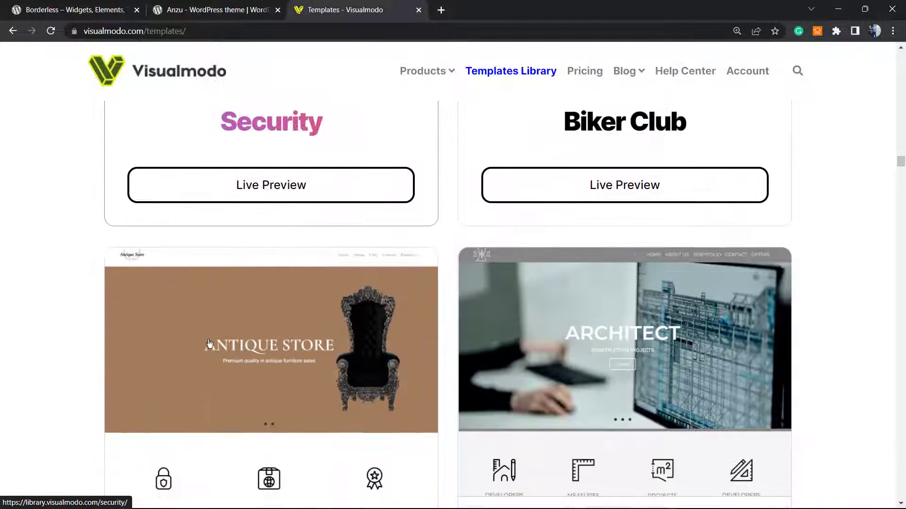
{"action": "scroll", "coordinate": [209, 344], "scroll_direction": "down", "scroll_amount": 10}
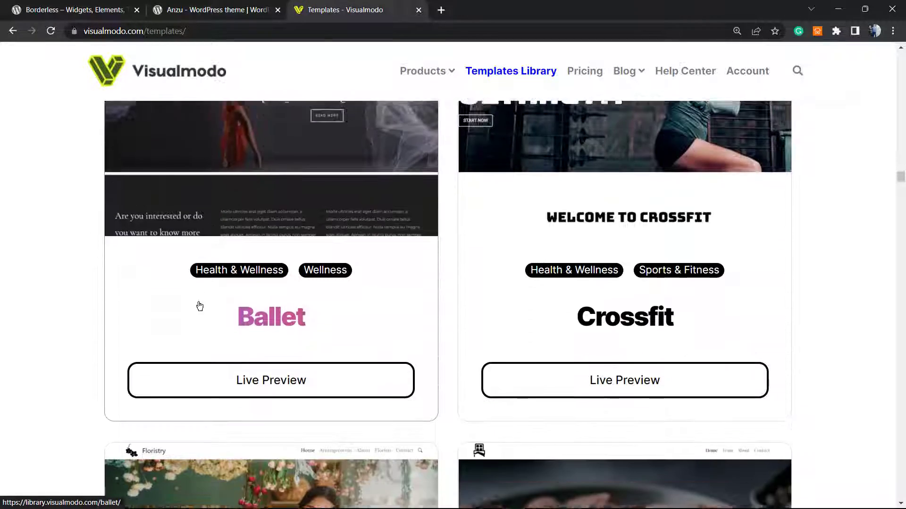